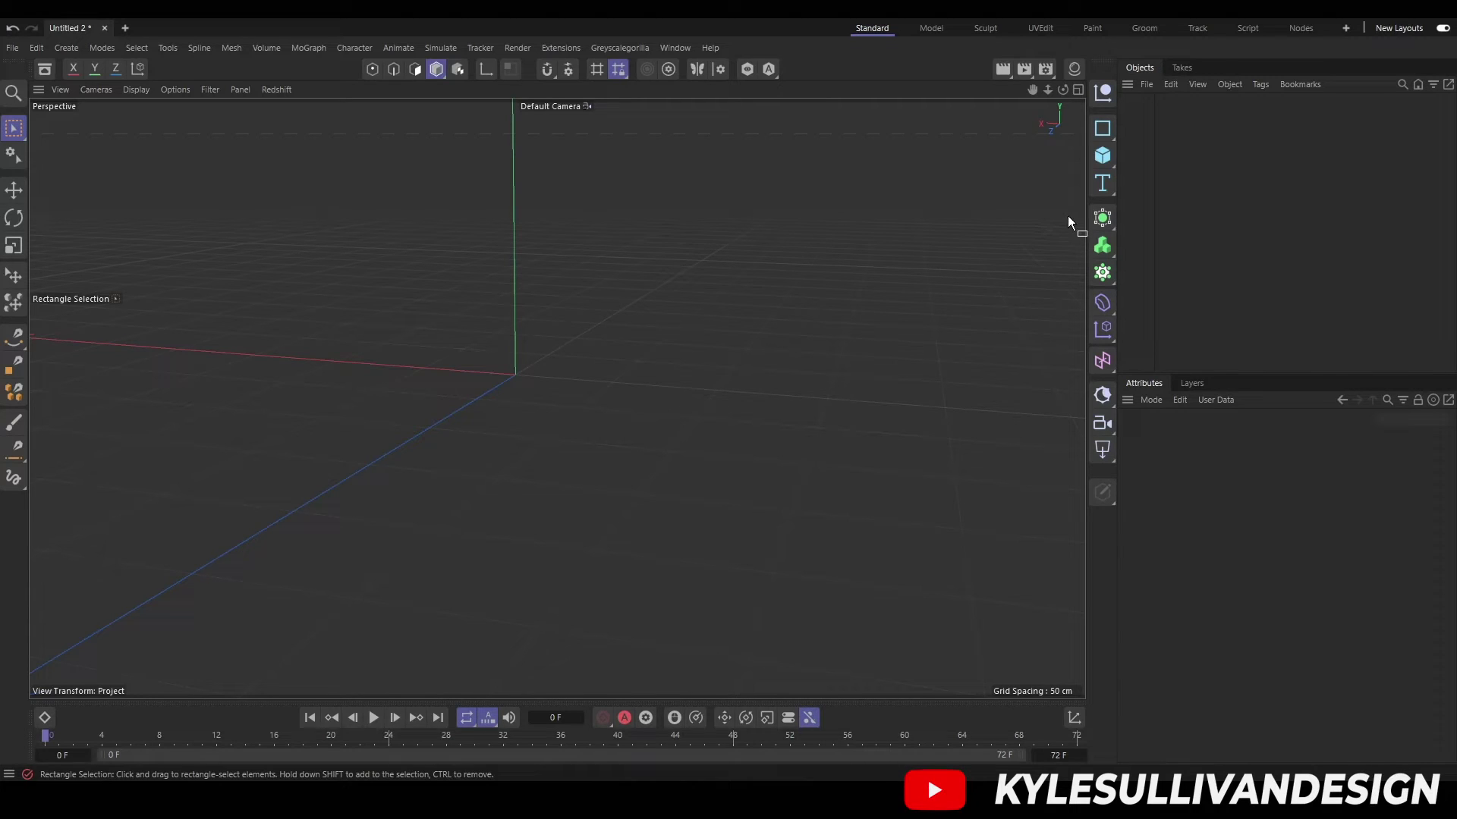
Add a Volume Builder to the scene and nest a new Shader Field under it.
left_click(1102, 245)
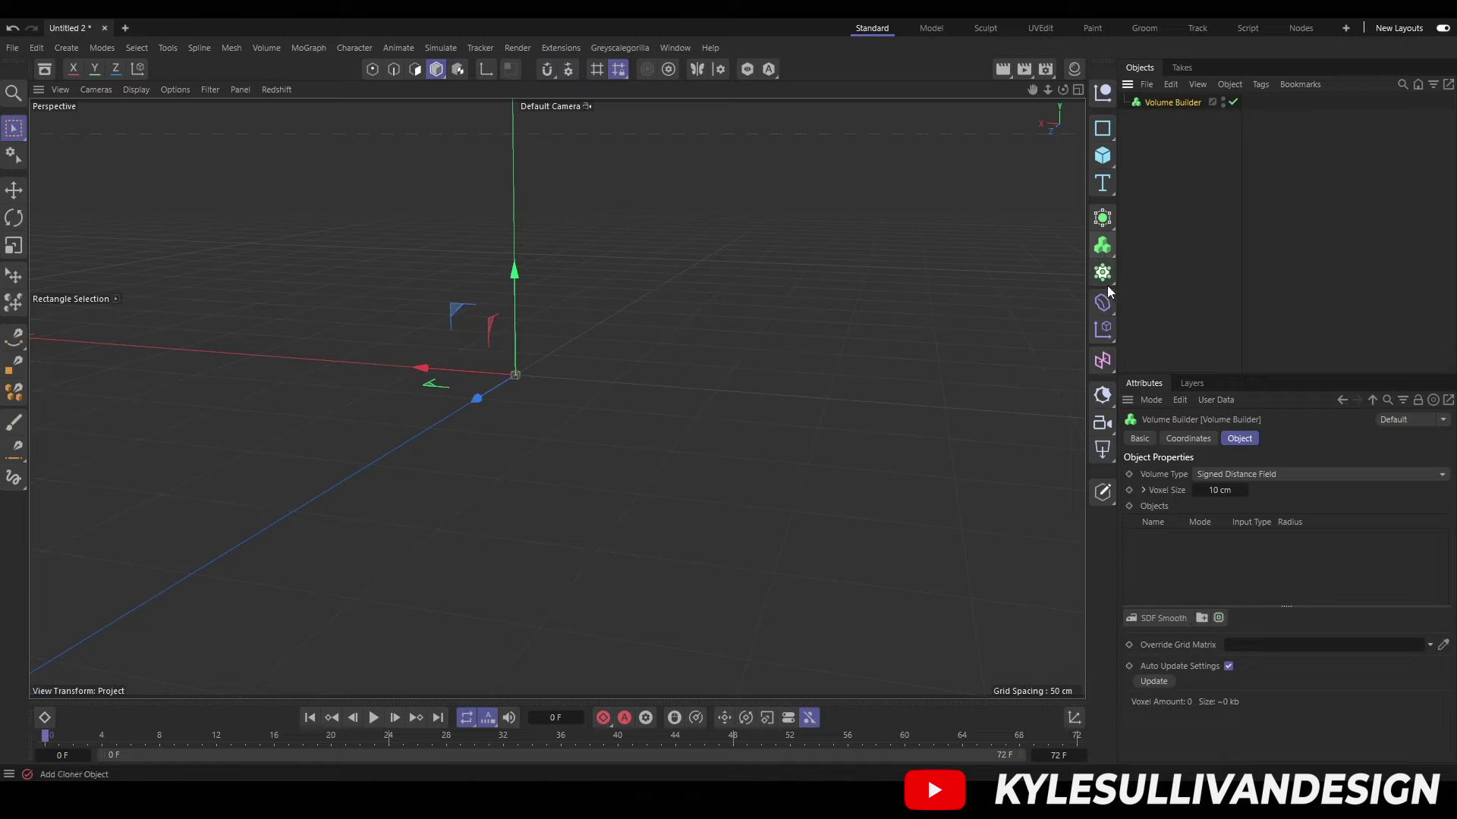
left_click(1102, 362)
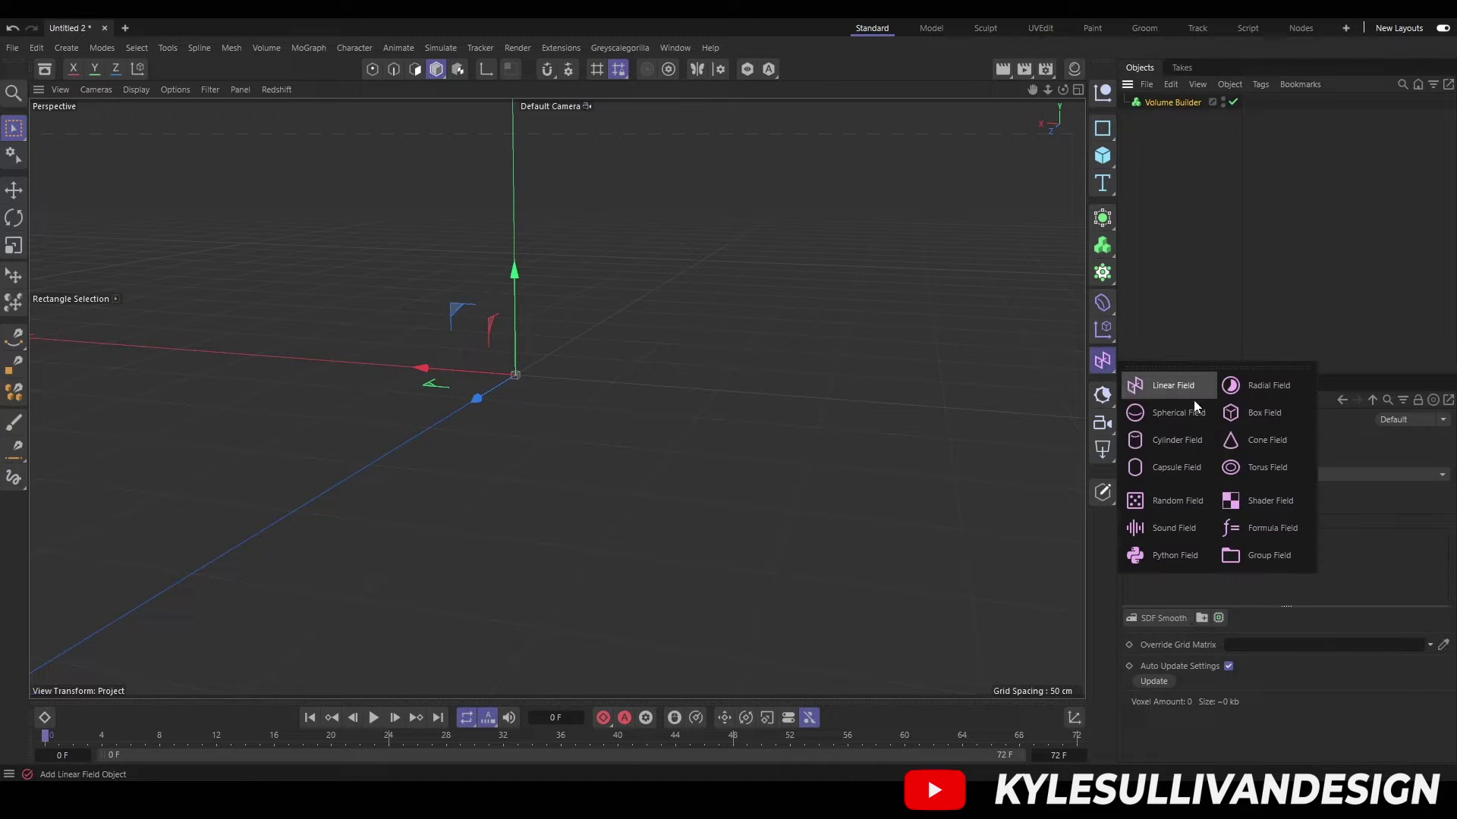
left_click(1258, 504)
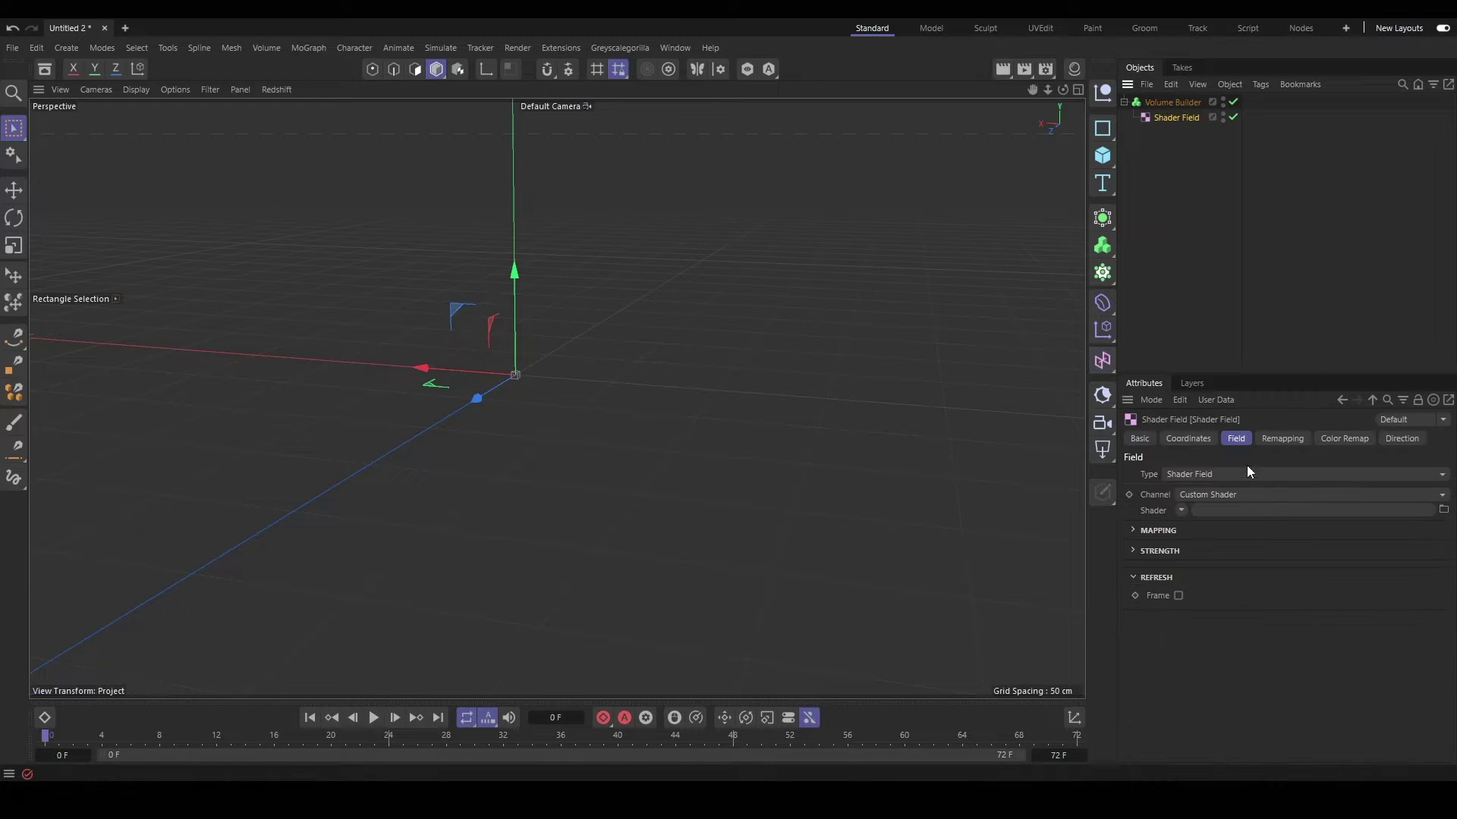
Drive the Shader Field with a VL Noise shader at Global Scale 40.
left_click(1181, 510)
left_click(1212, 280)
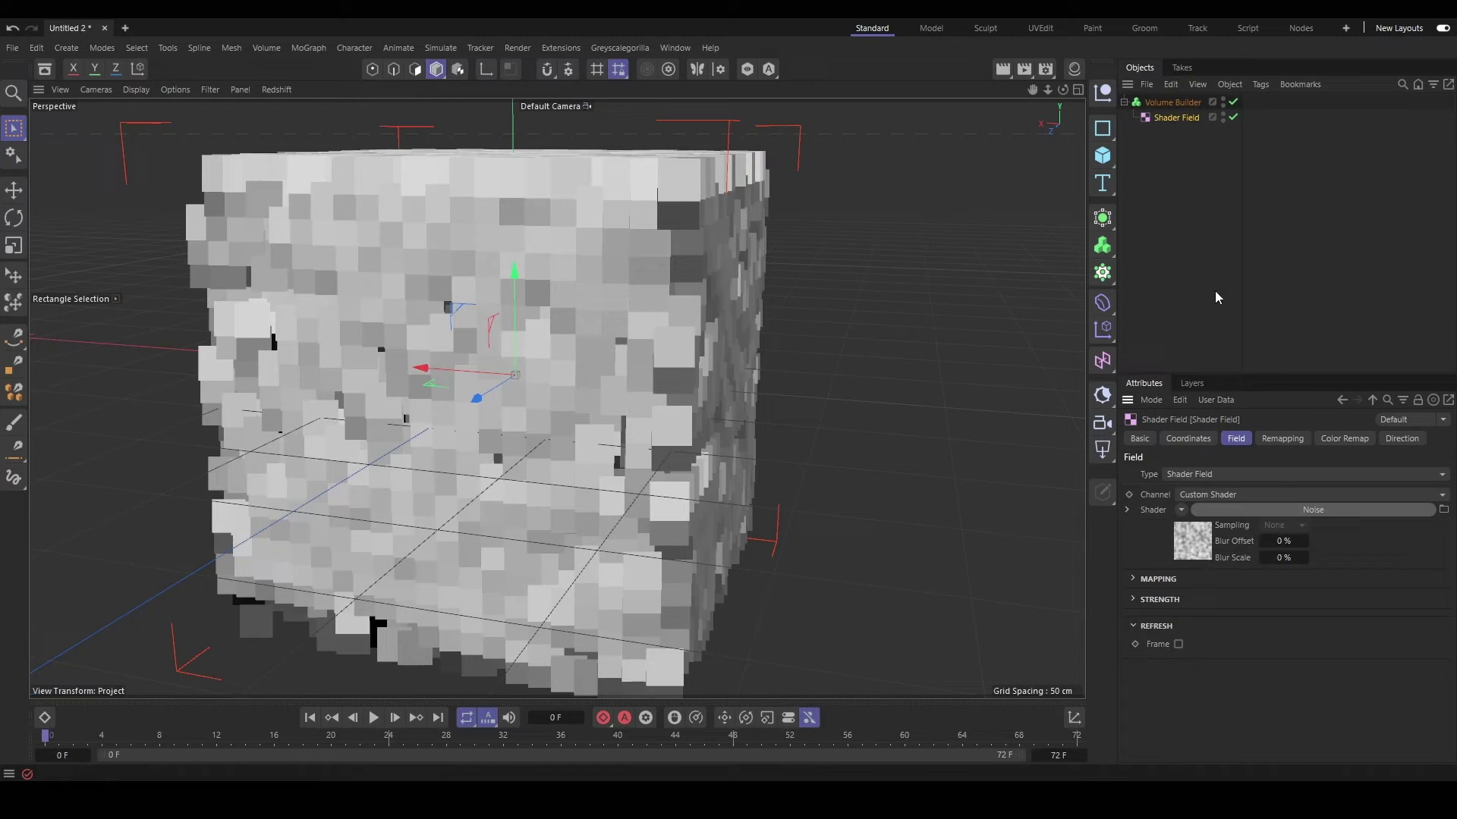
left_click(1204, 538)
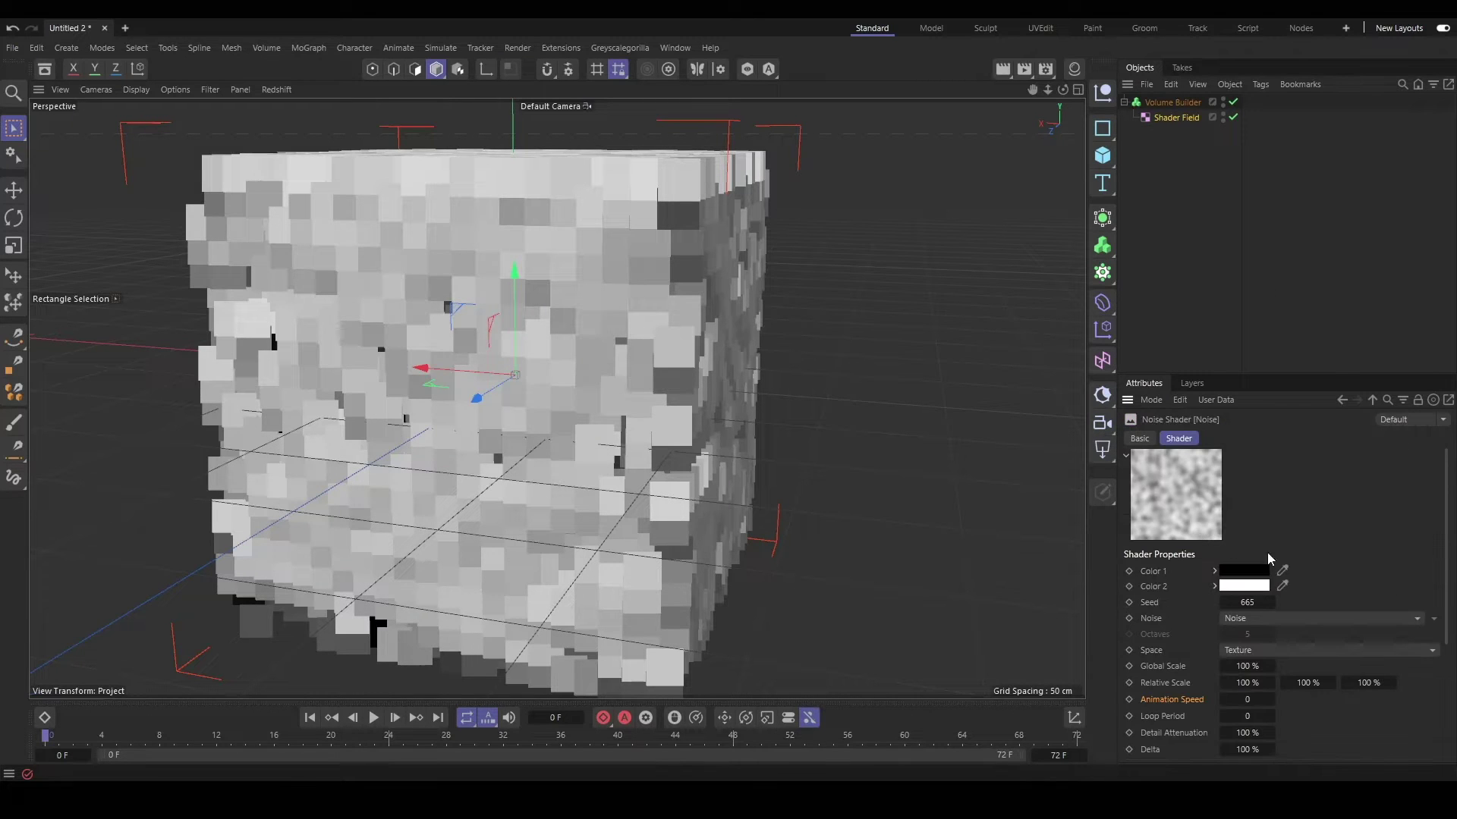
left_click(1434, 620)
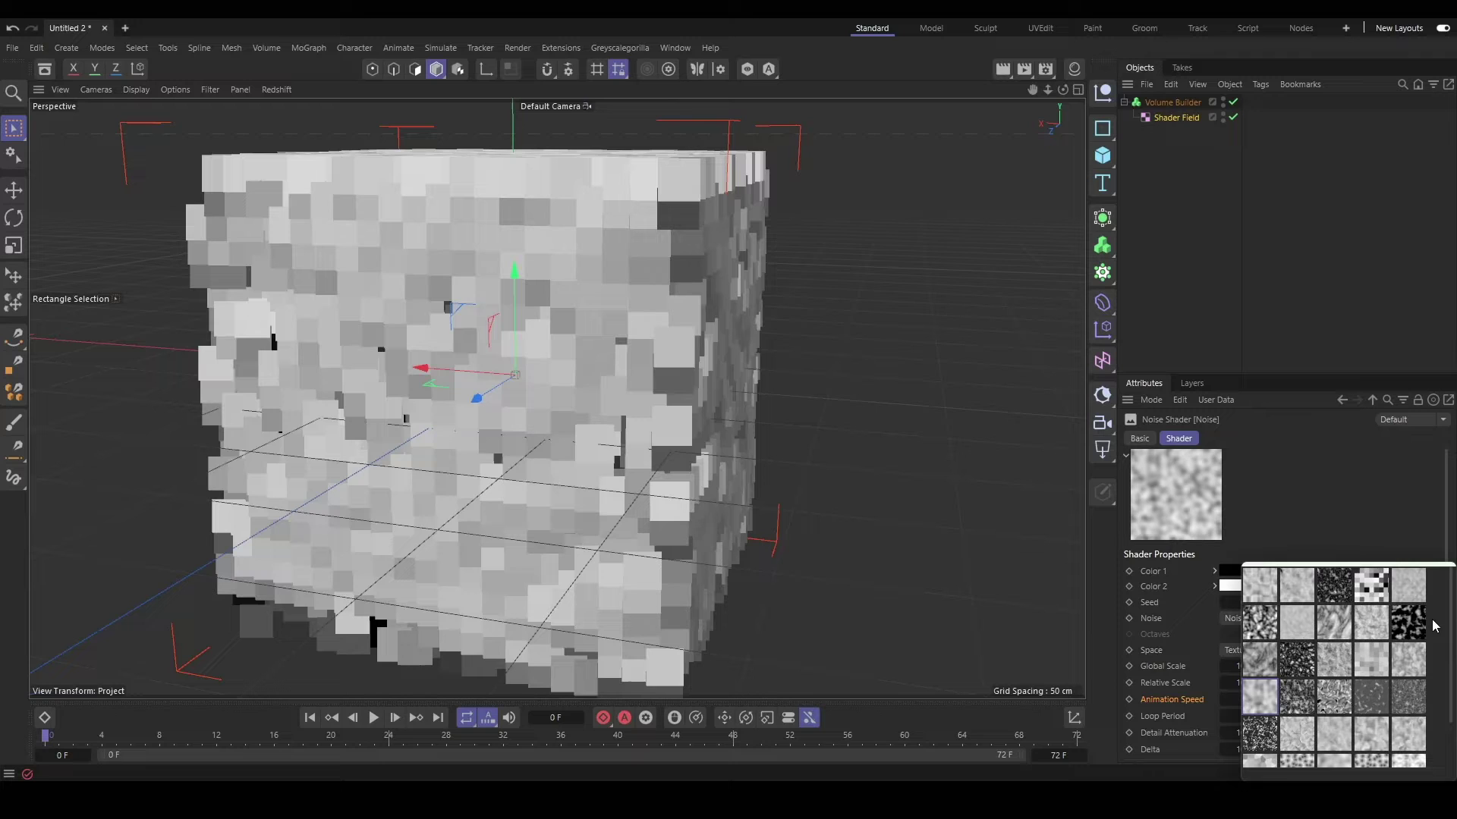
left_click(1368, 736)
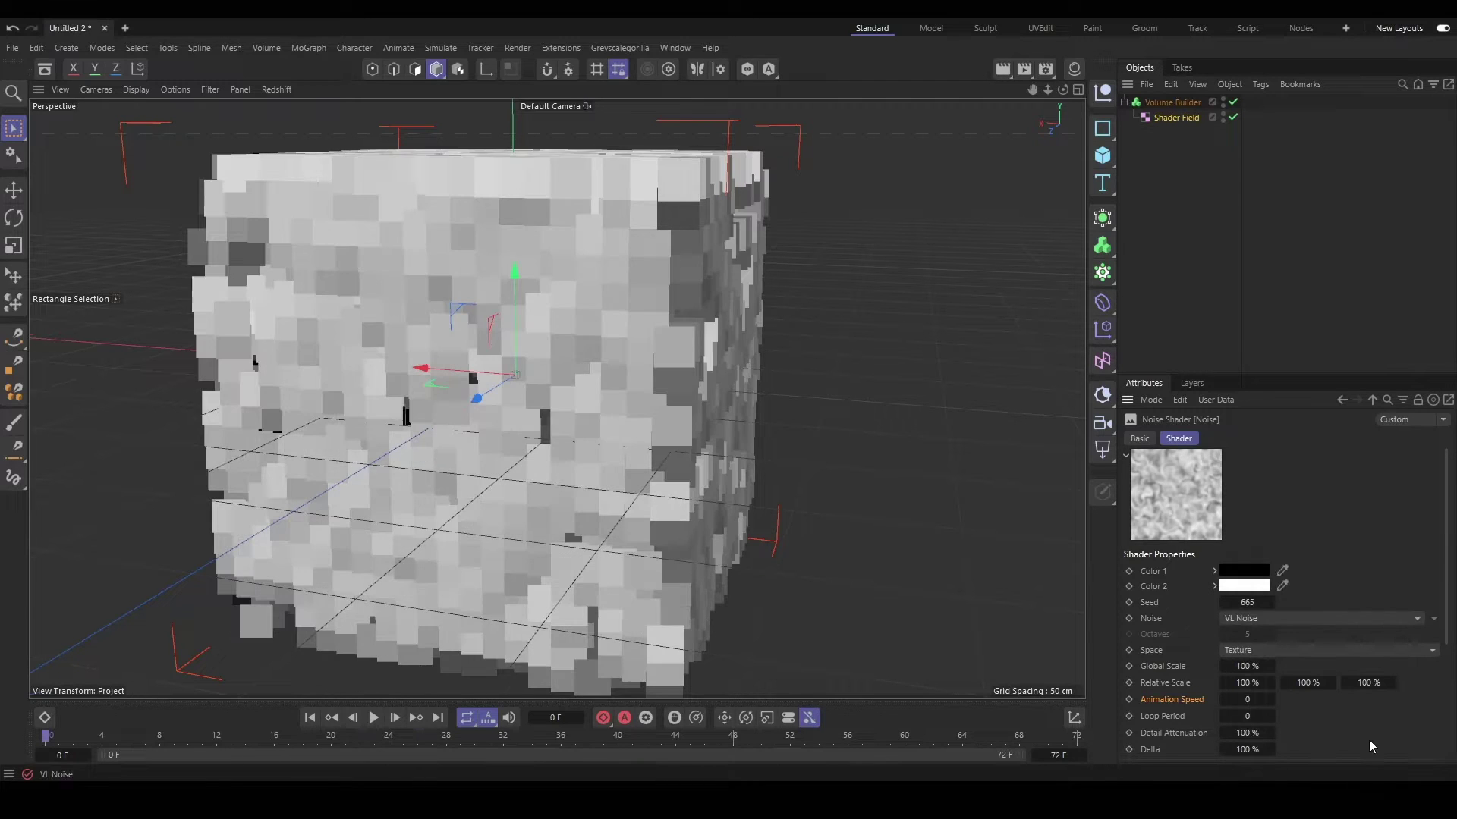
double_click(1246, 666)
type("40")
key("Return")
Set the Volume Builder's voxel size to 1 cm.
left_click(1173, 103)
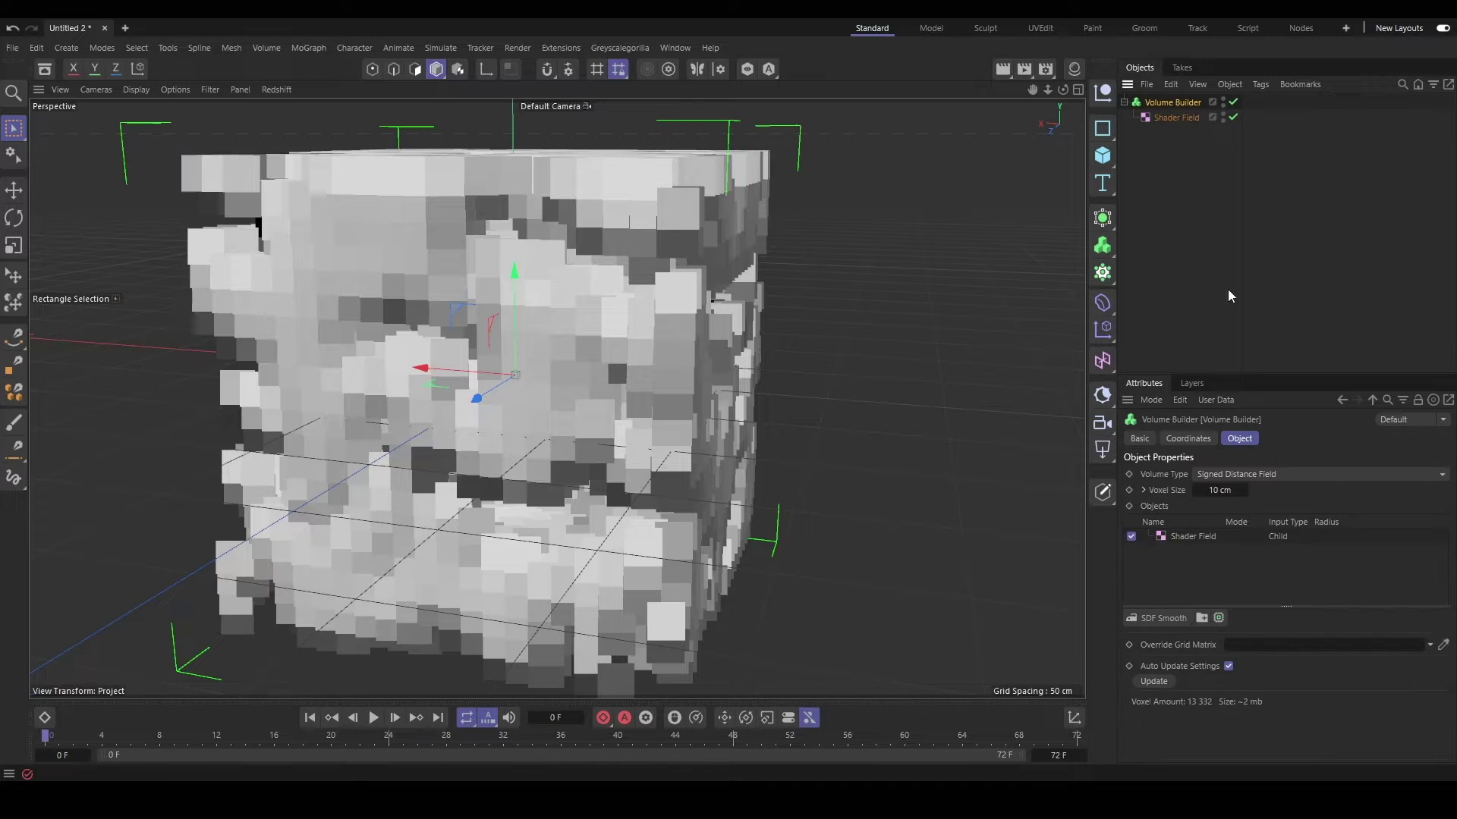
double_click(1219, 491)
type("1")
key("Return")
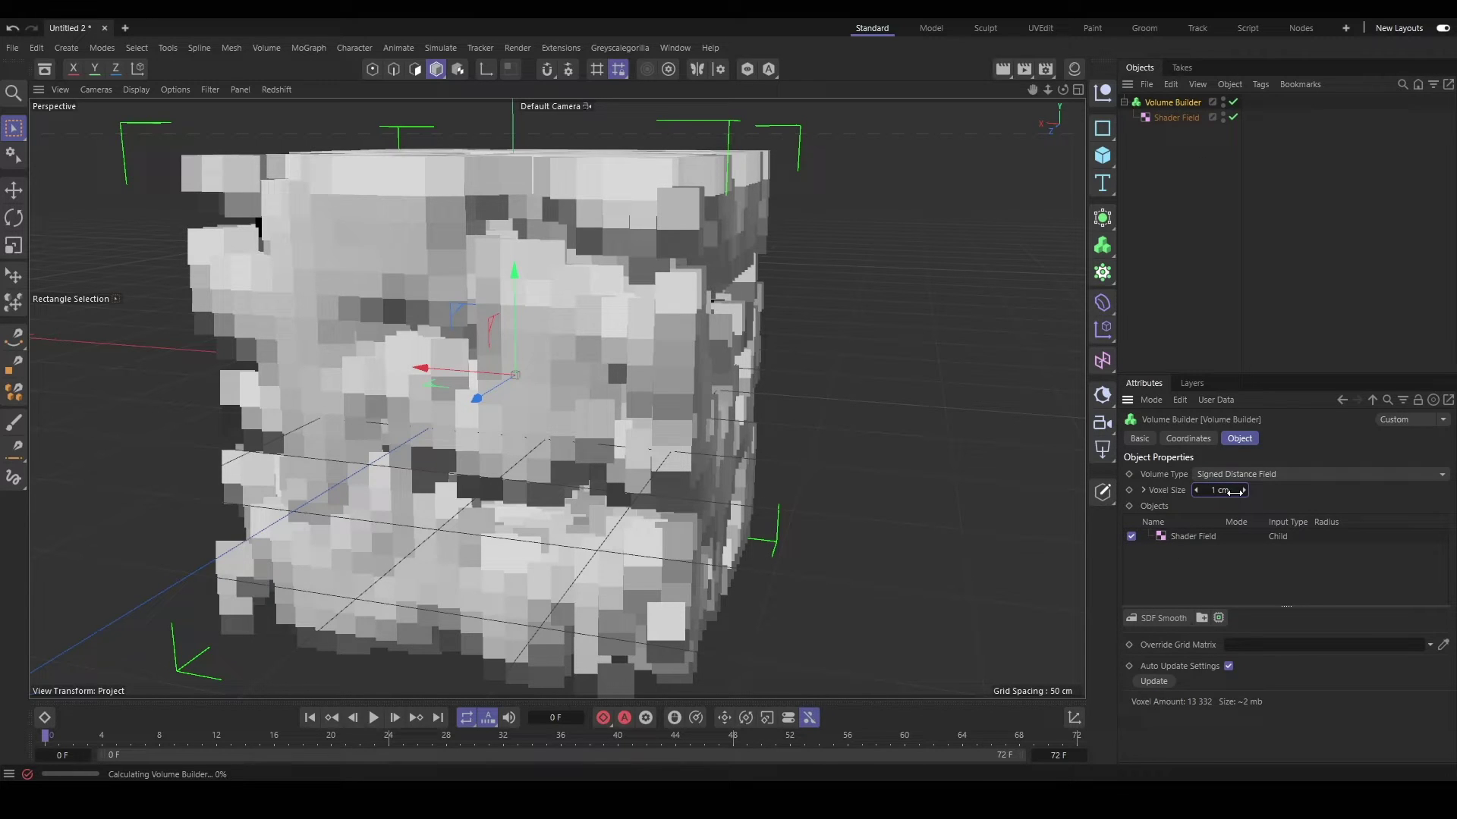
scroll(644, 438, "down", 5)
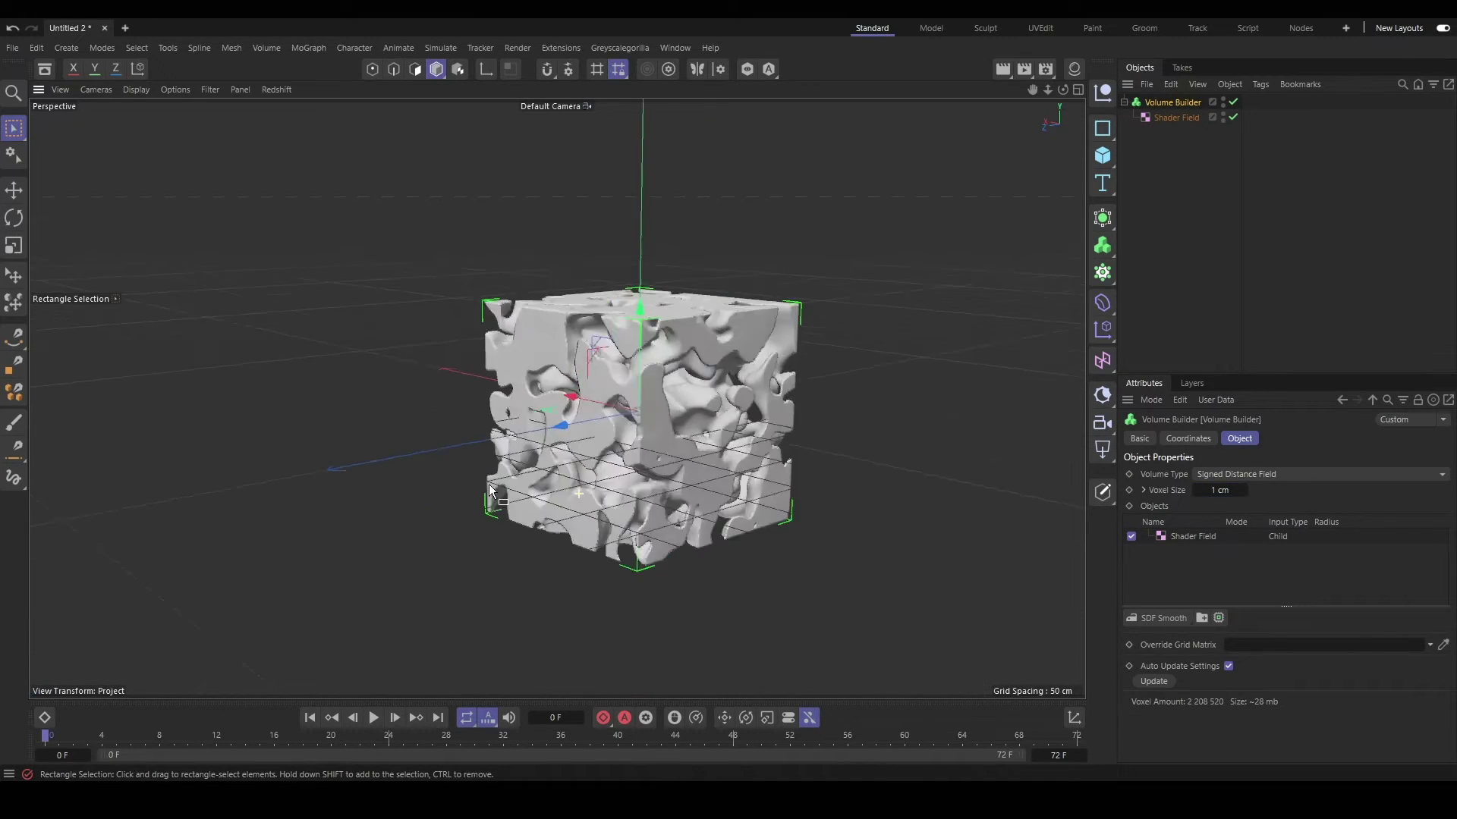
left_click_drag(621, 495, 683, 470, "alt")
scroll(772, 452, "up", 3)
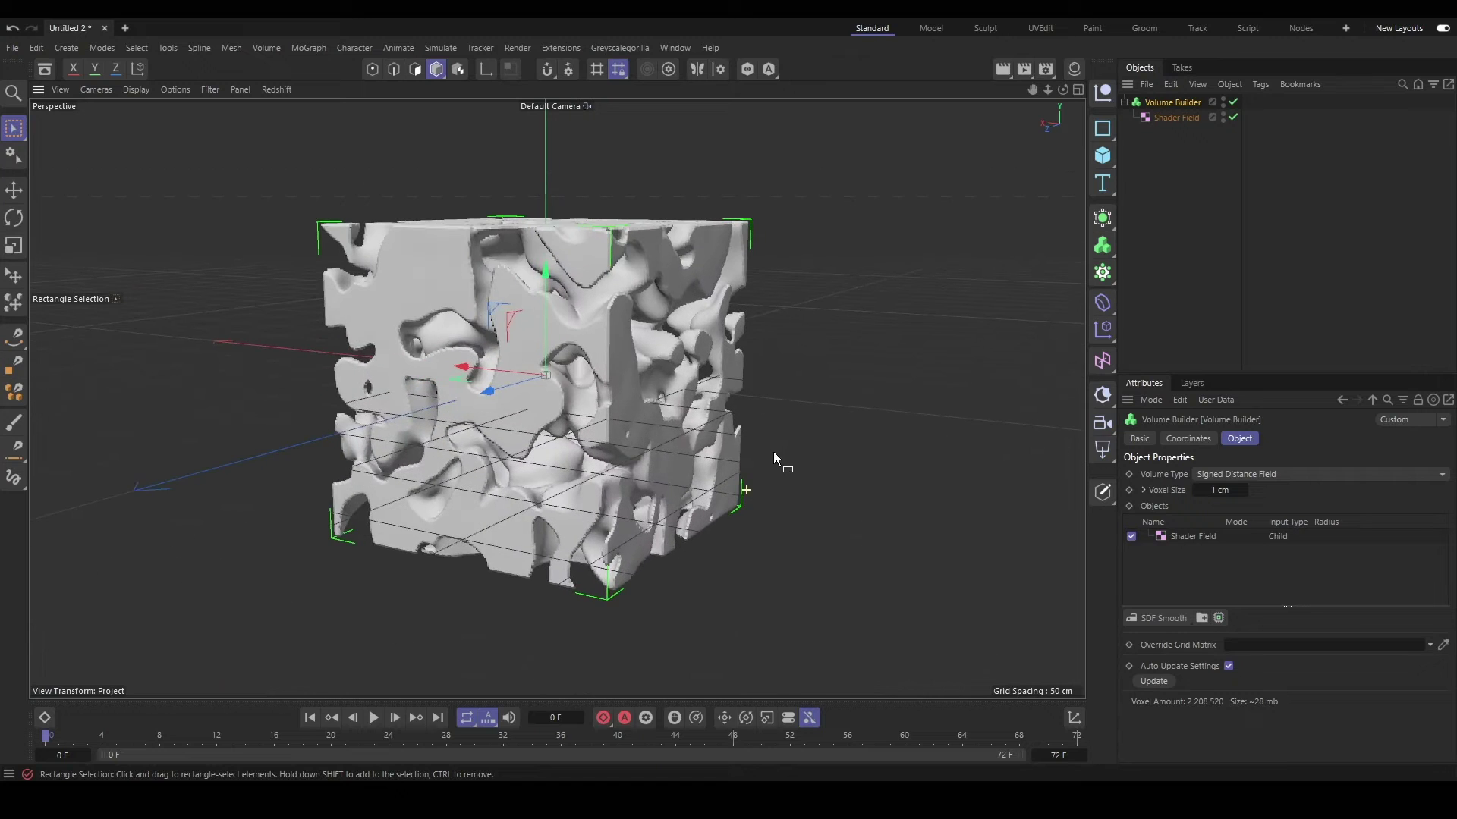
Narrow the Shader Field's box to 100 cm in X and Z.
left_click(1205, 537)
scroll(1264, 594, "down", 3)
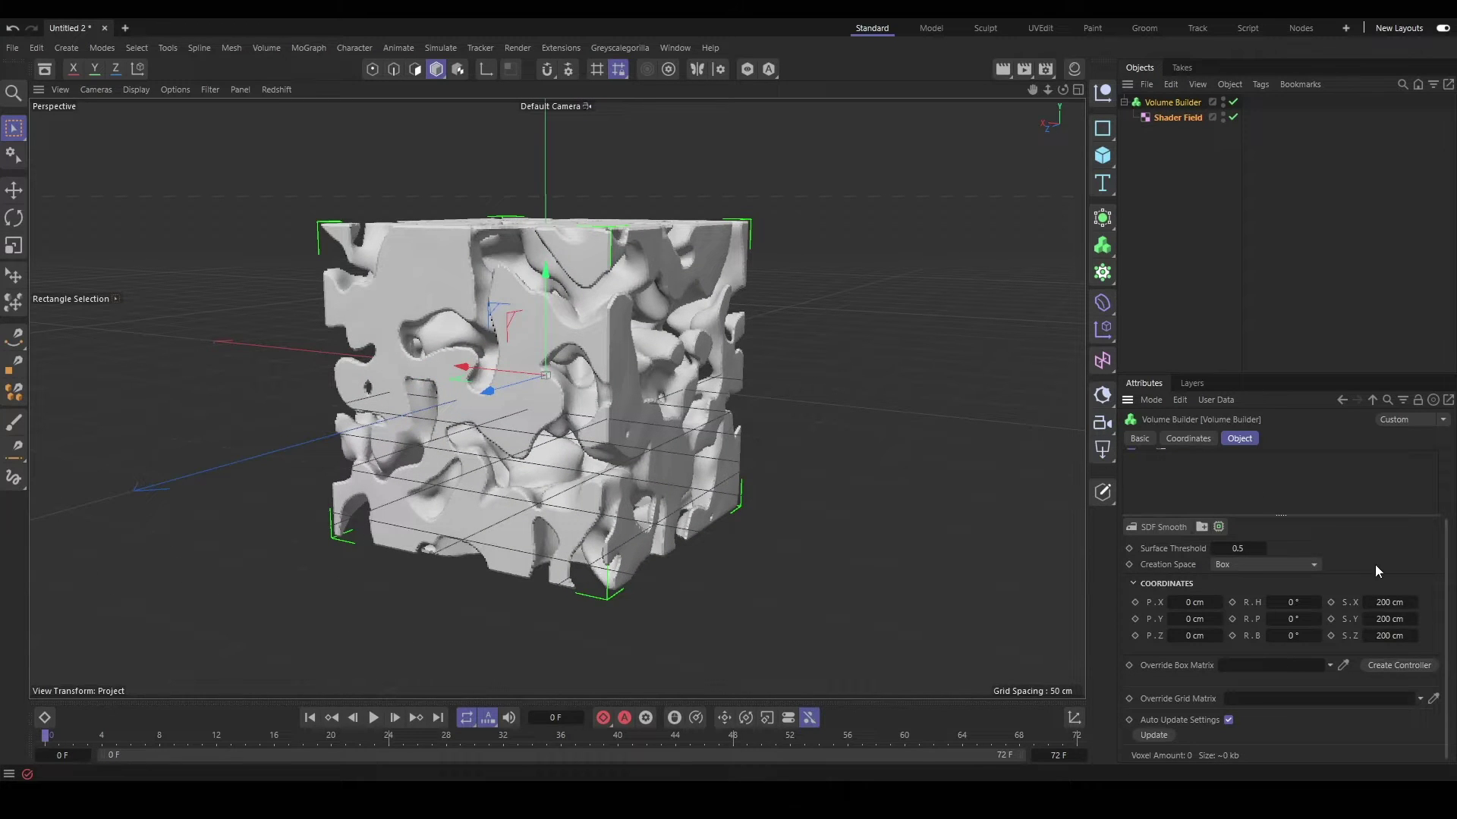
left_click(1389, 603)
type("100")
left_click(1389, 635)
type("100")
key("Return")
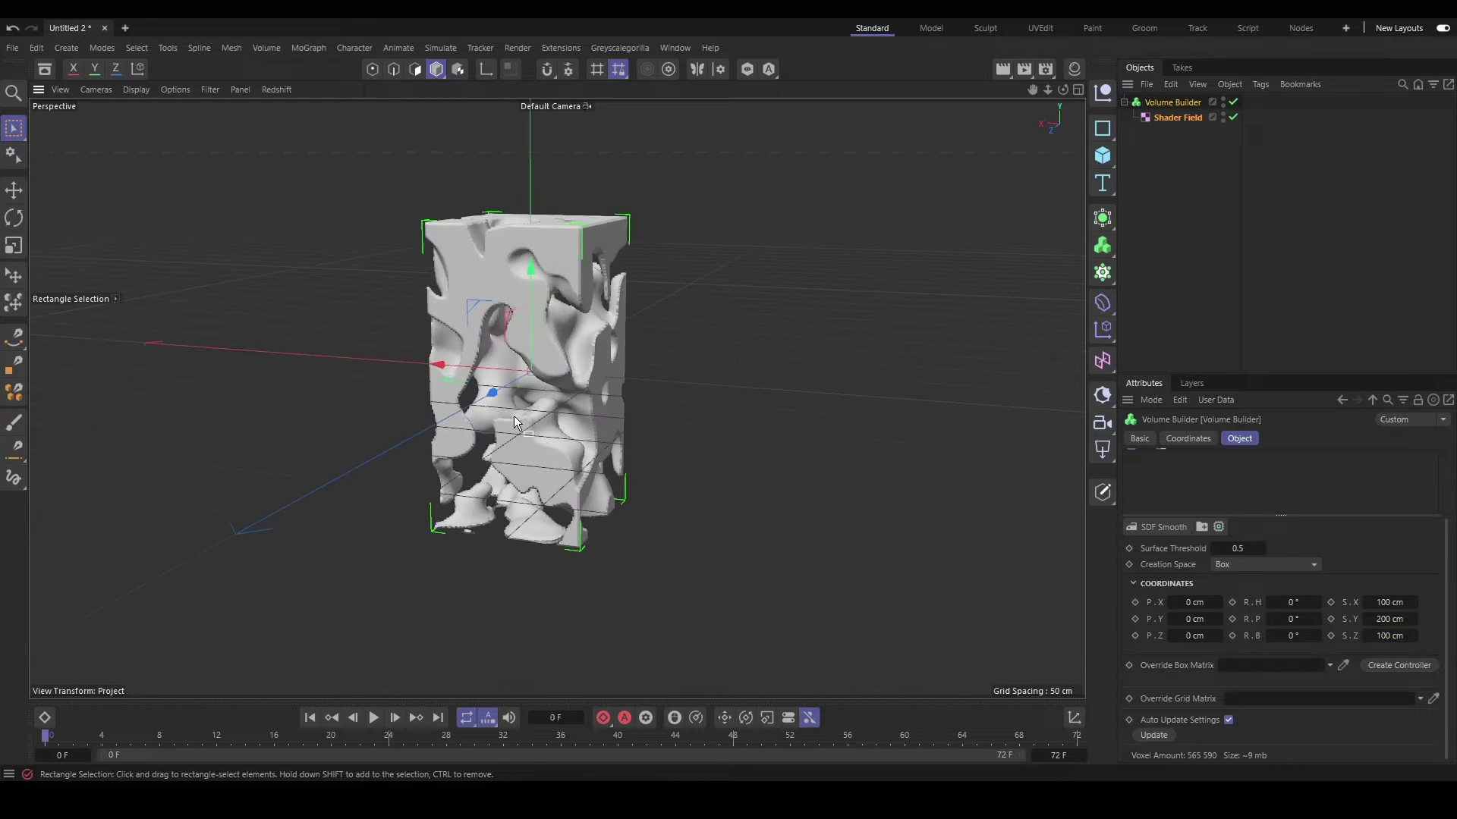
scroll(590, 351, "up", 5)
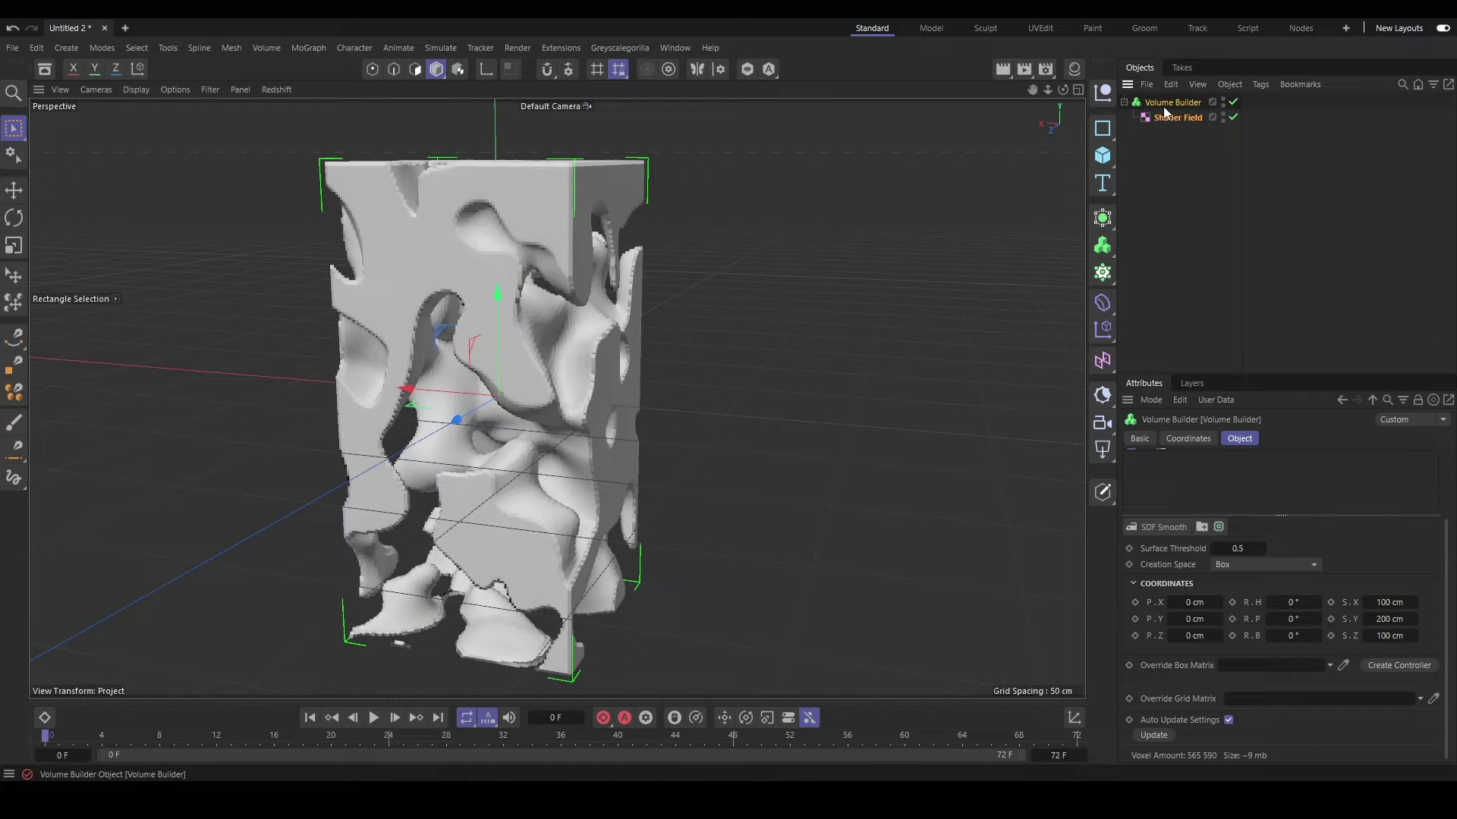
Wrap the Volume Builder in a Volume Mesher and reselect the Volume Builder.
left_click_drag(1102, 245, 1201, 294)
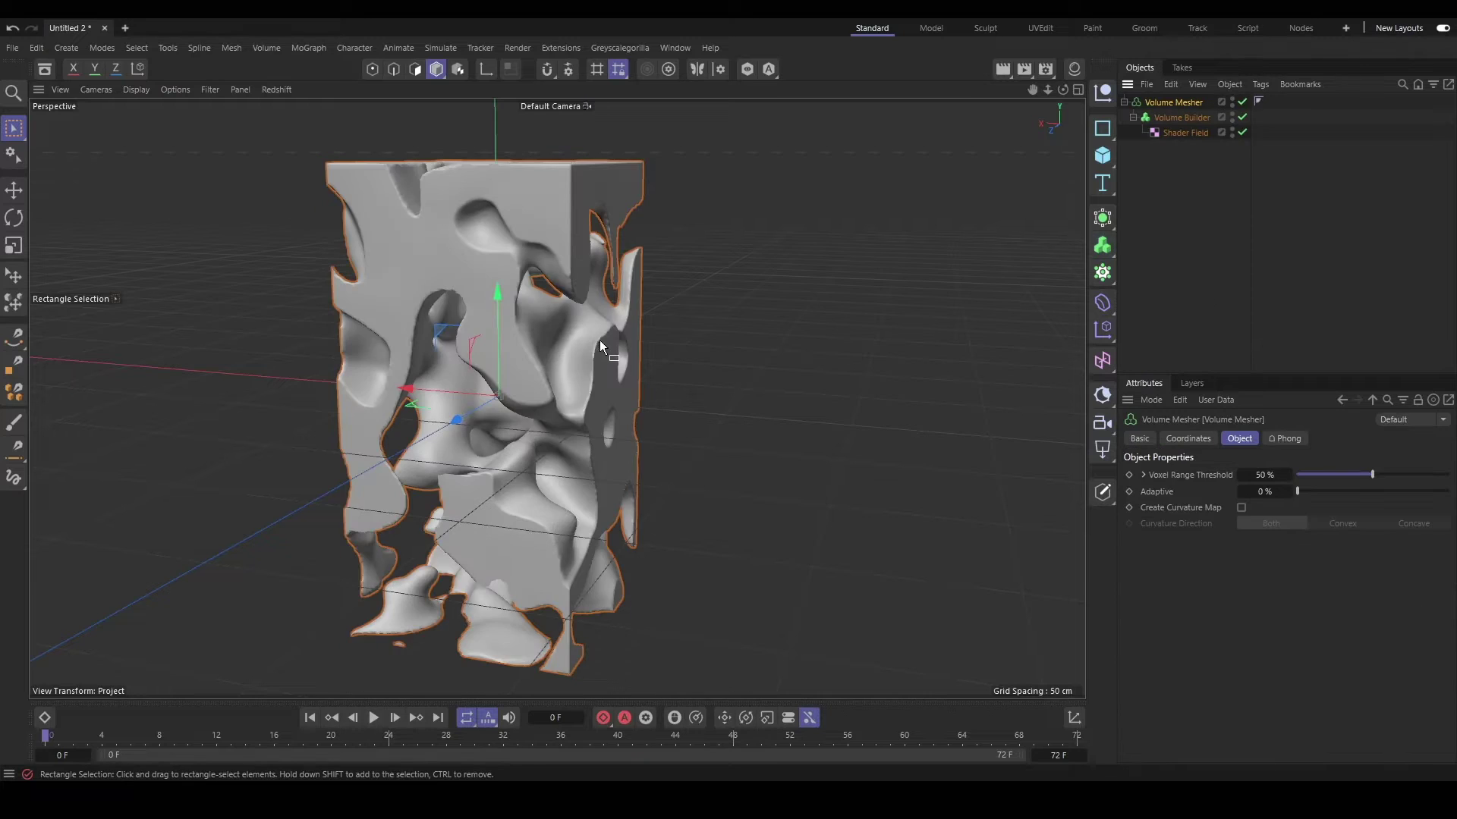
left_click_drag(599, 340, 493, 355, "alt")
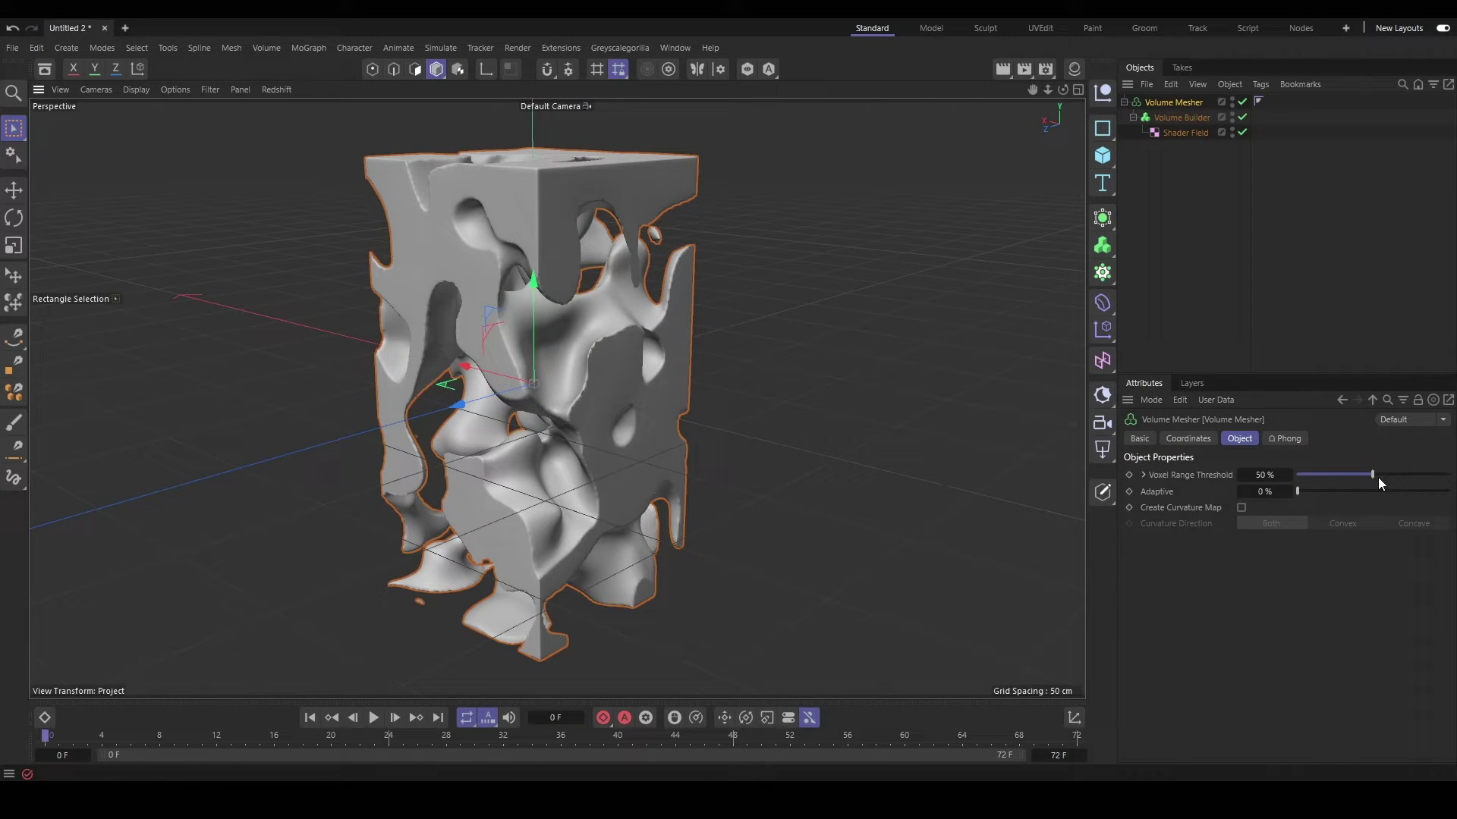
left_click(1179, 117)
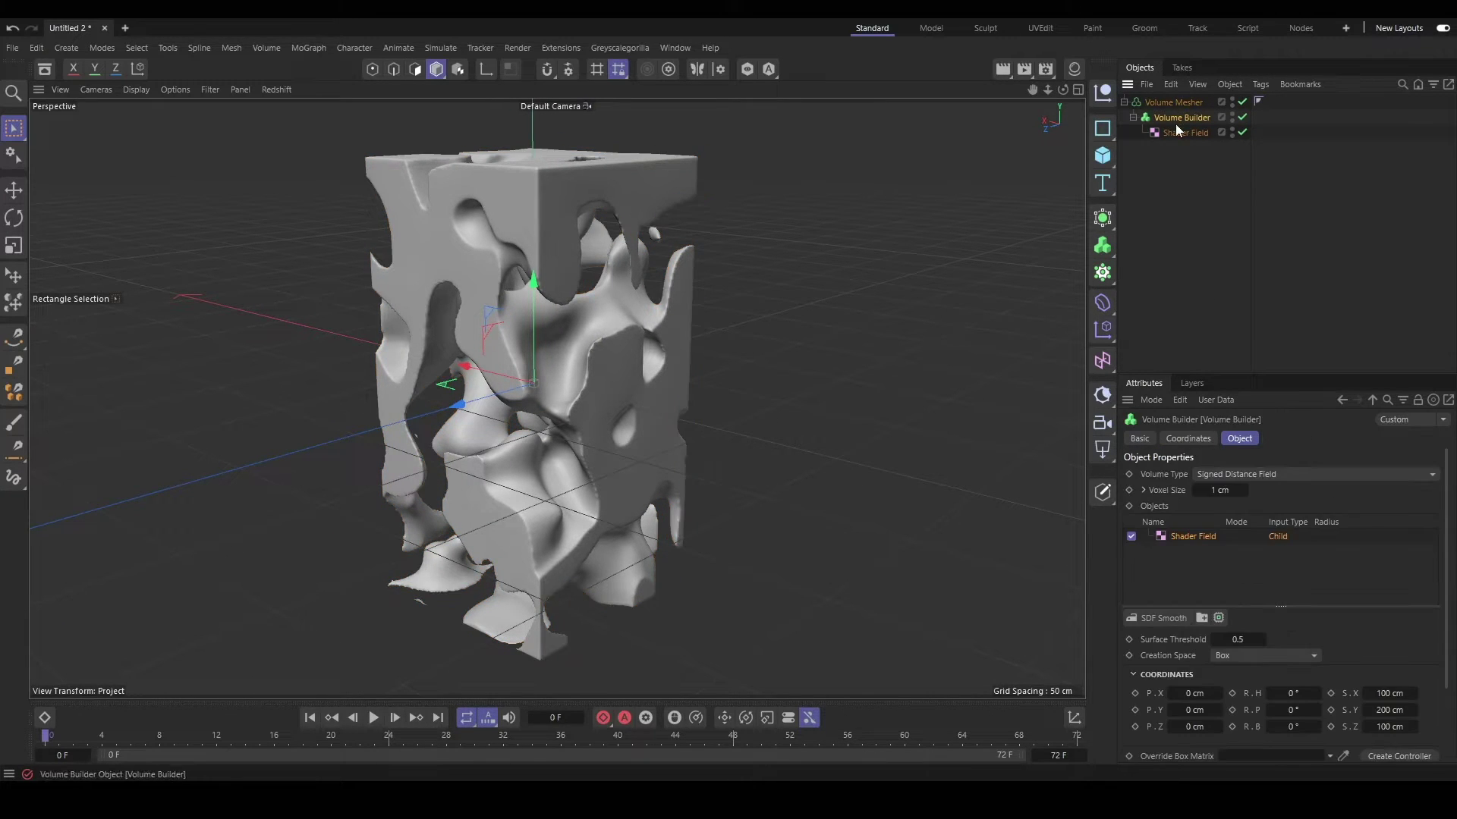
Add an SDF Smooth filter to the Volume Builder, adjust its strength, and select the Volume Mesher.
left_click(1165, 617)
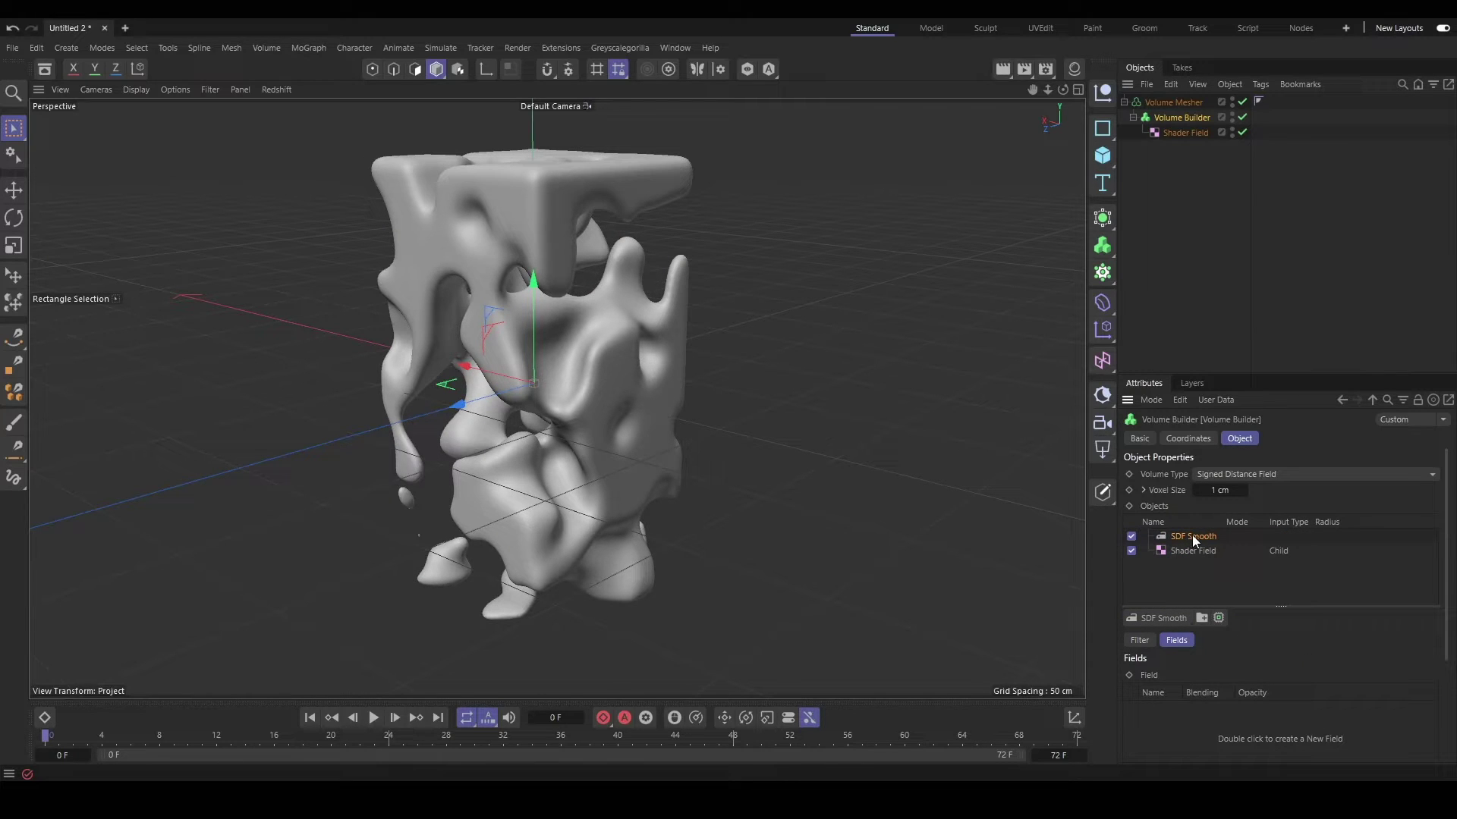
left_click(1139, 641)
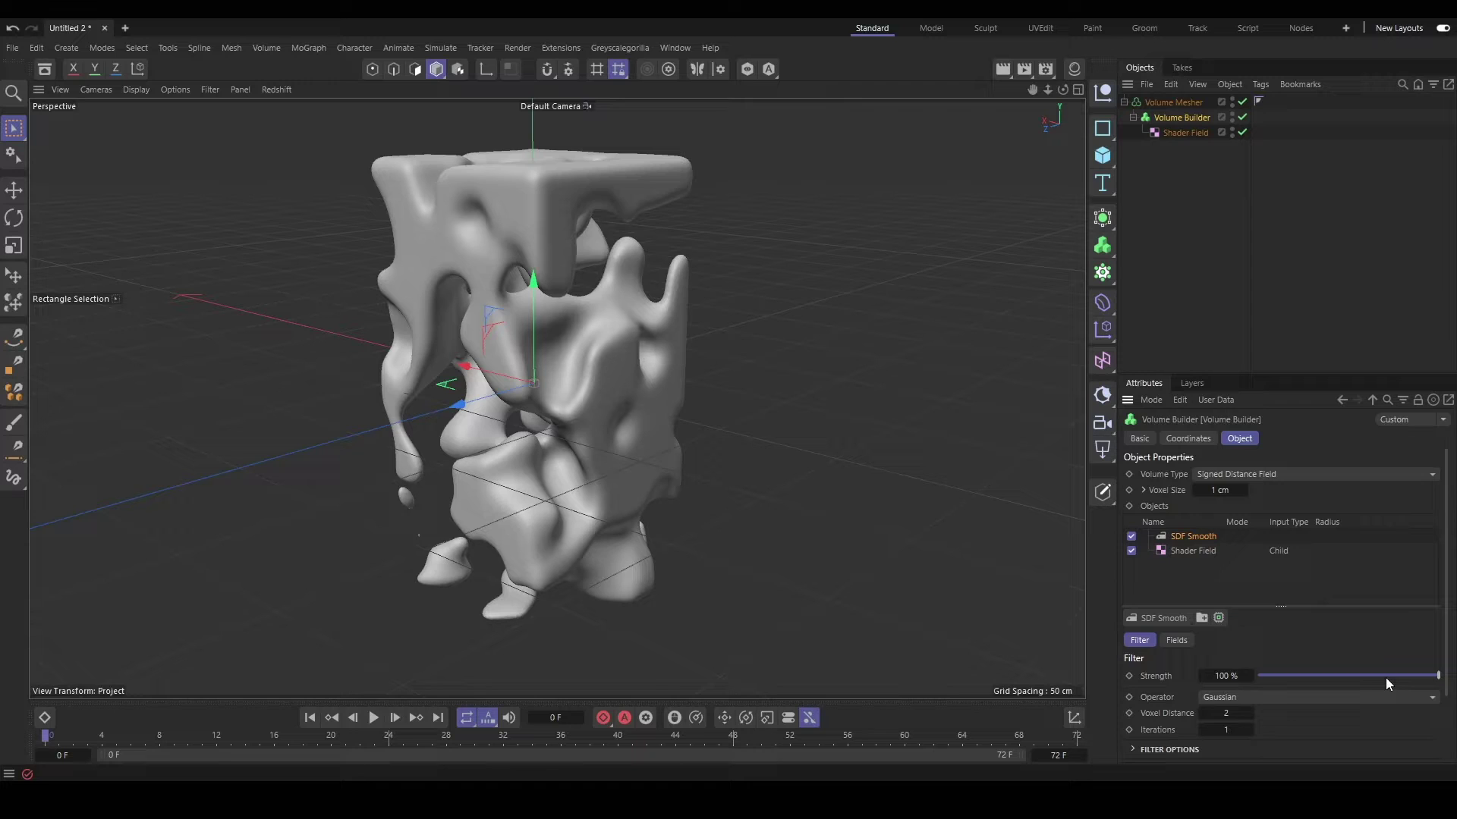
left_click_drag(1388, 675, 1449, 674)
left_click_drag(612, 452, 583, 407, "alt")
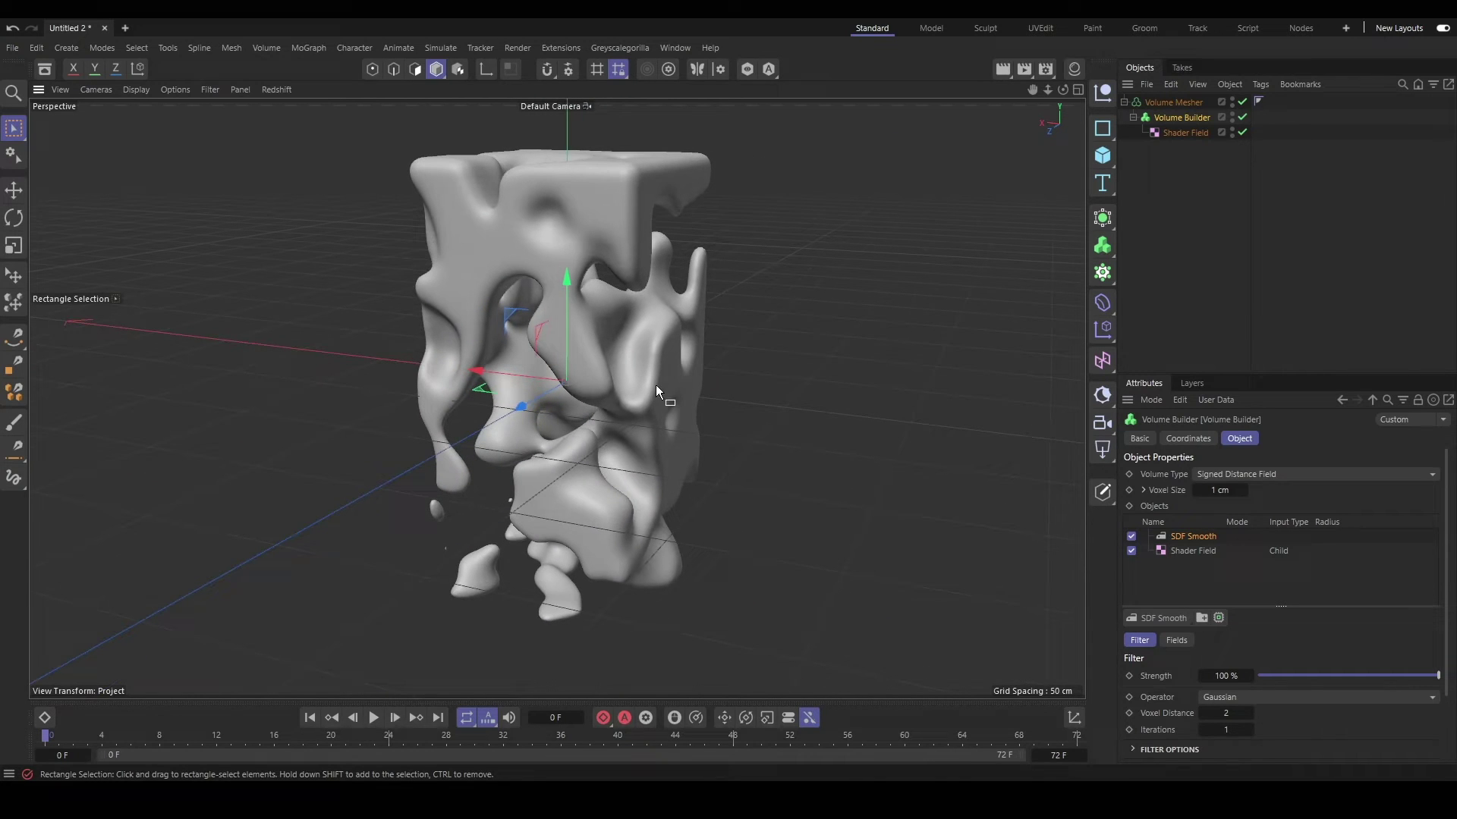
left_click(1162, 104)
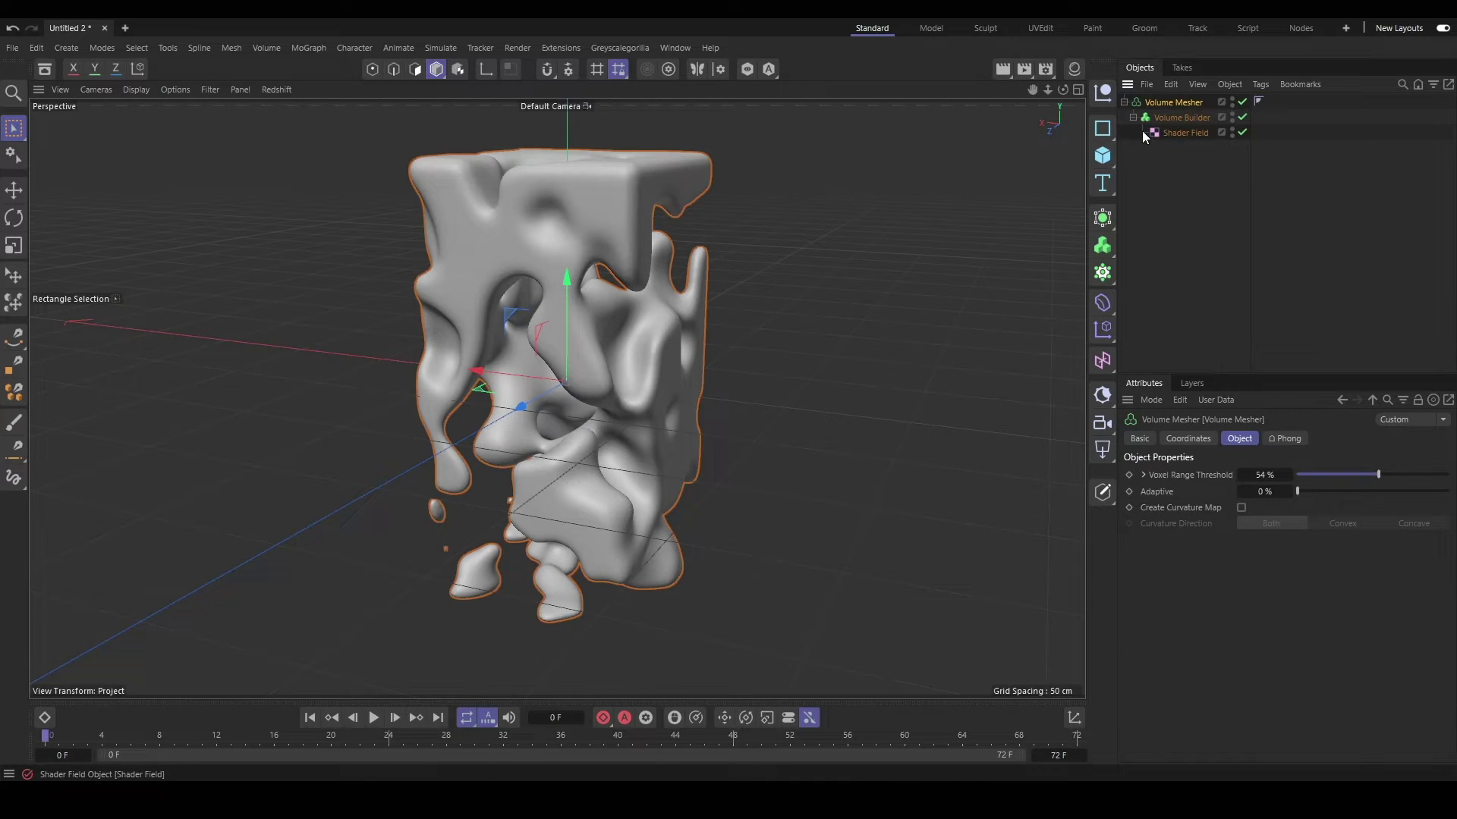
Group the old mesher into a hidden Null, then add a new Volume Builder containing a Cube.
key("alt+g")
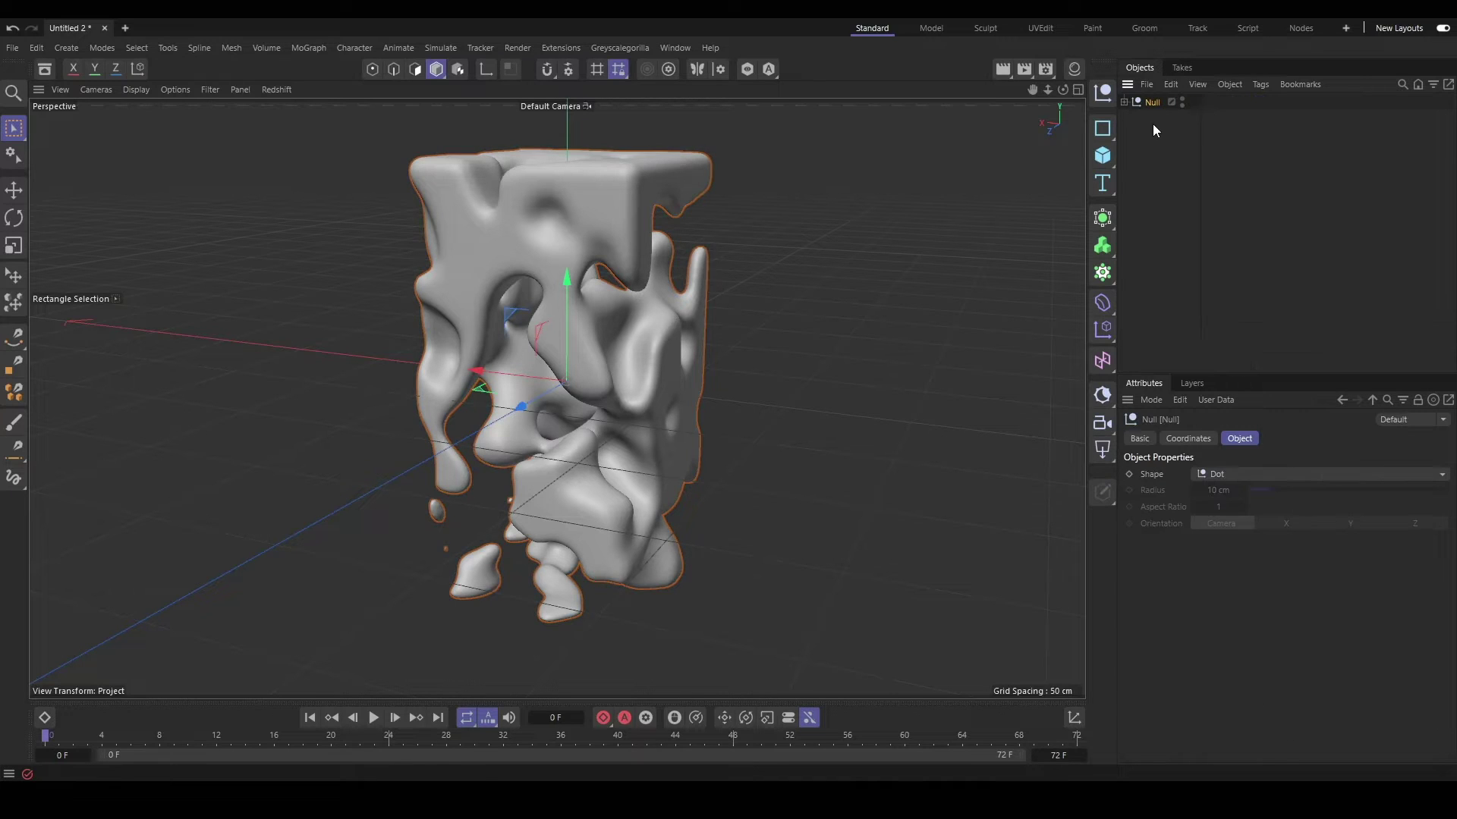
left_click(1181, 100)
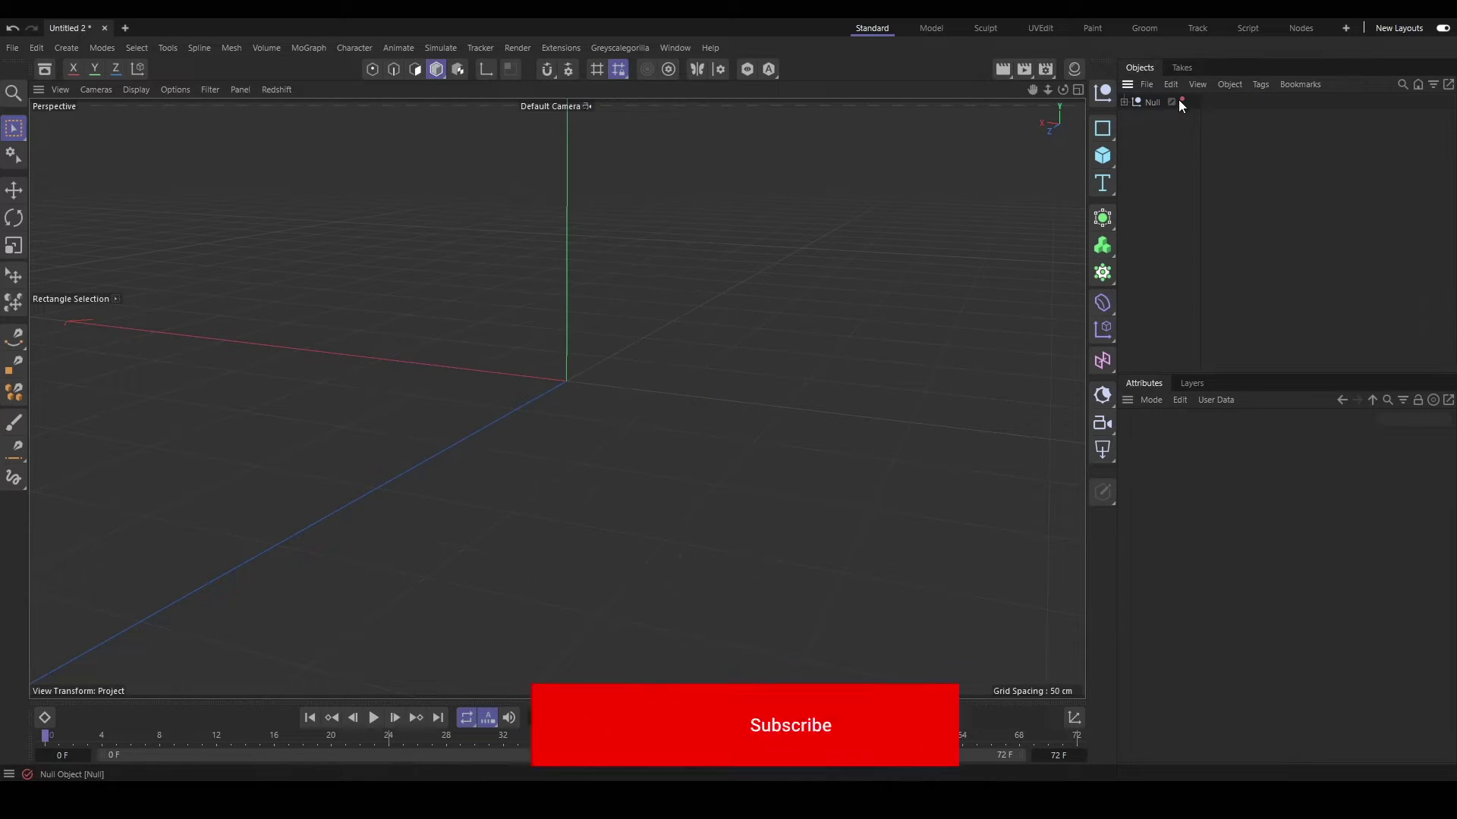
left_click(1104, 246)
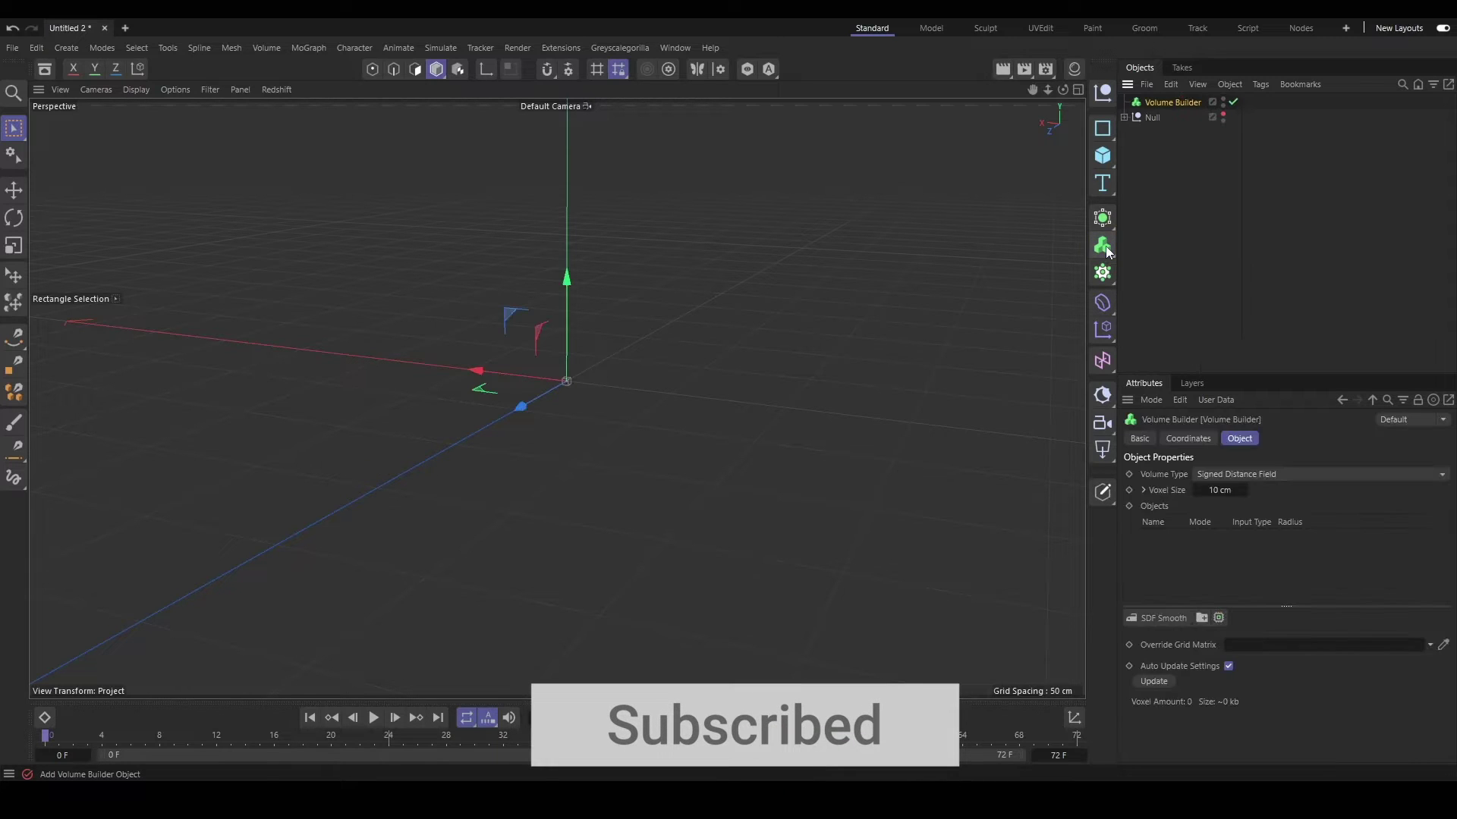
left_click(1107, 154, "shift")
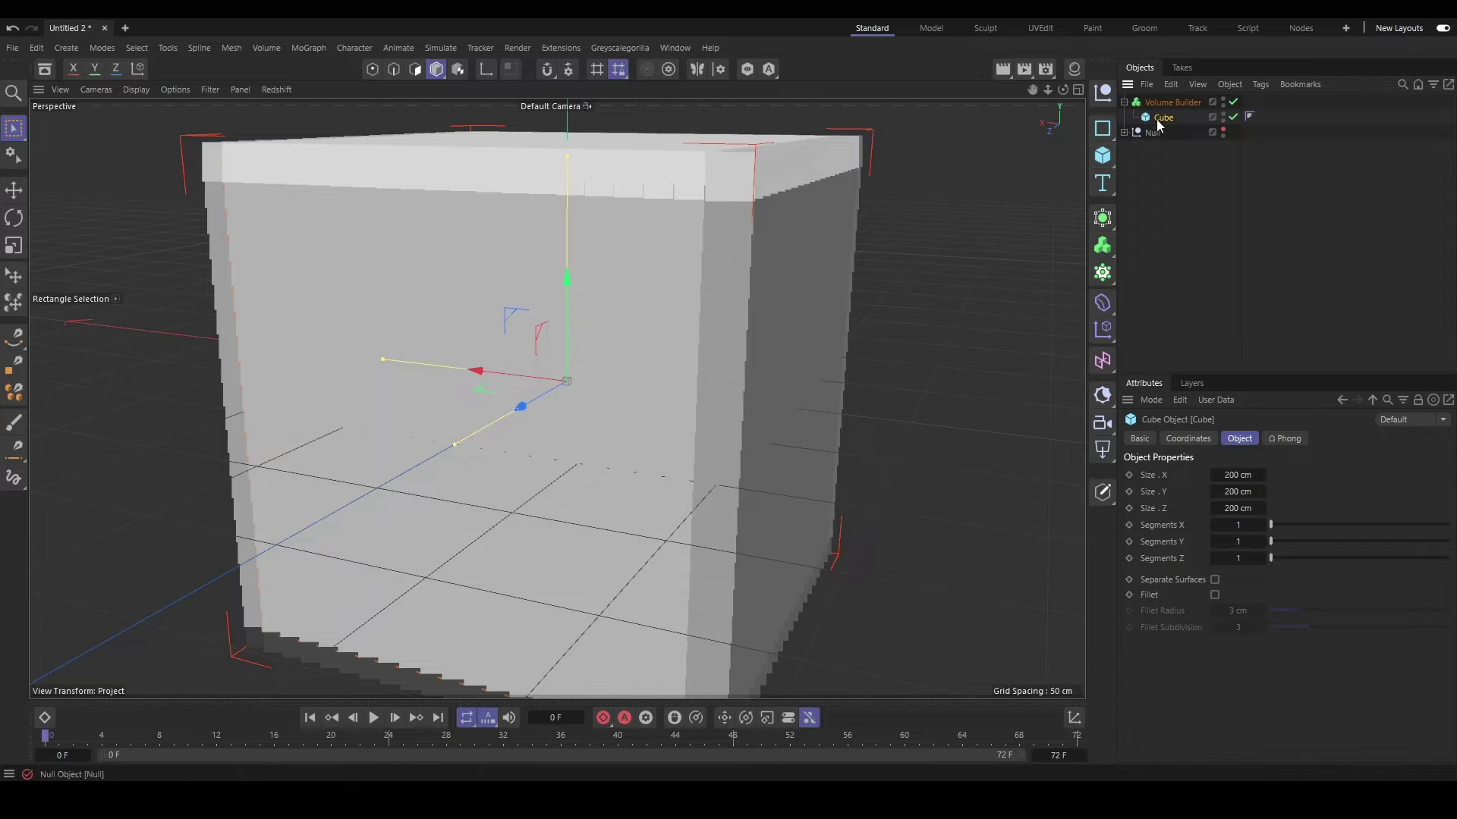
Set the new Volume Builder's voxel size to 2 cm.
left_click(1170, 103)
double_click(1222, 489)
type("2")
key("Return")
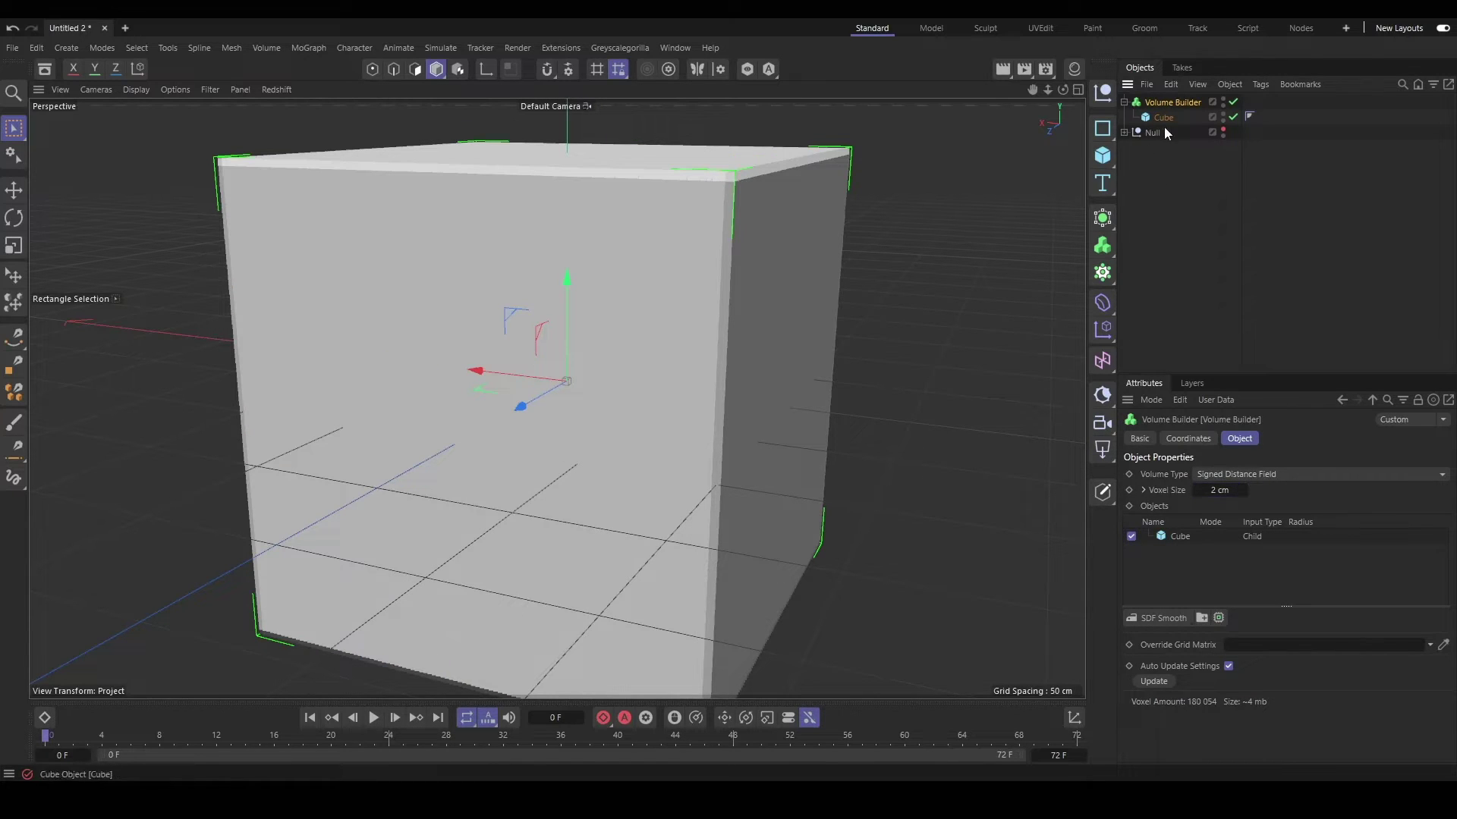
Add a Shader Field with a Noise shader to the new Volume Builder above the Cube.
left_click_drag(1102, 361, 1266, 503)
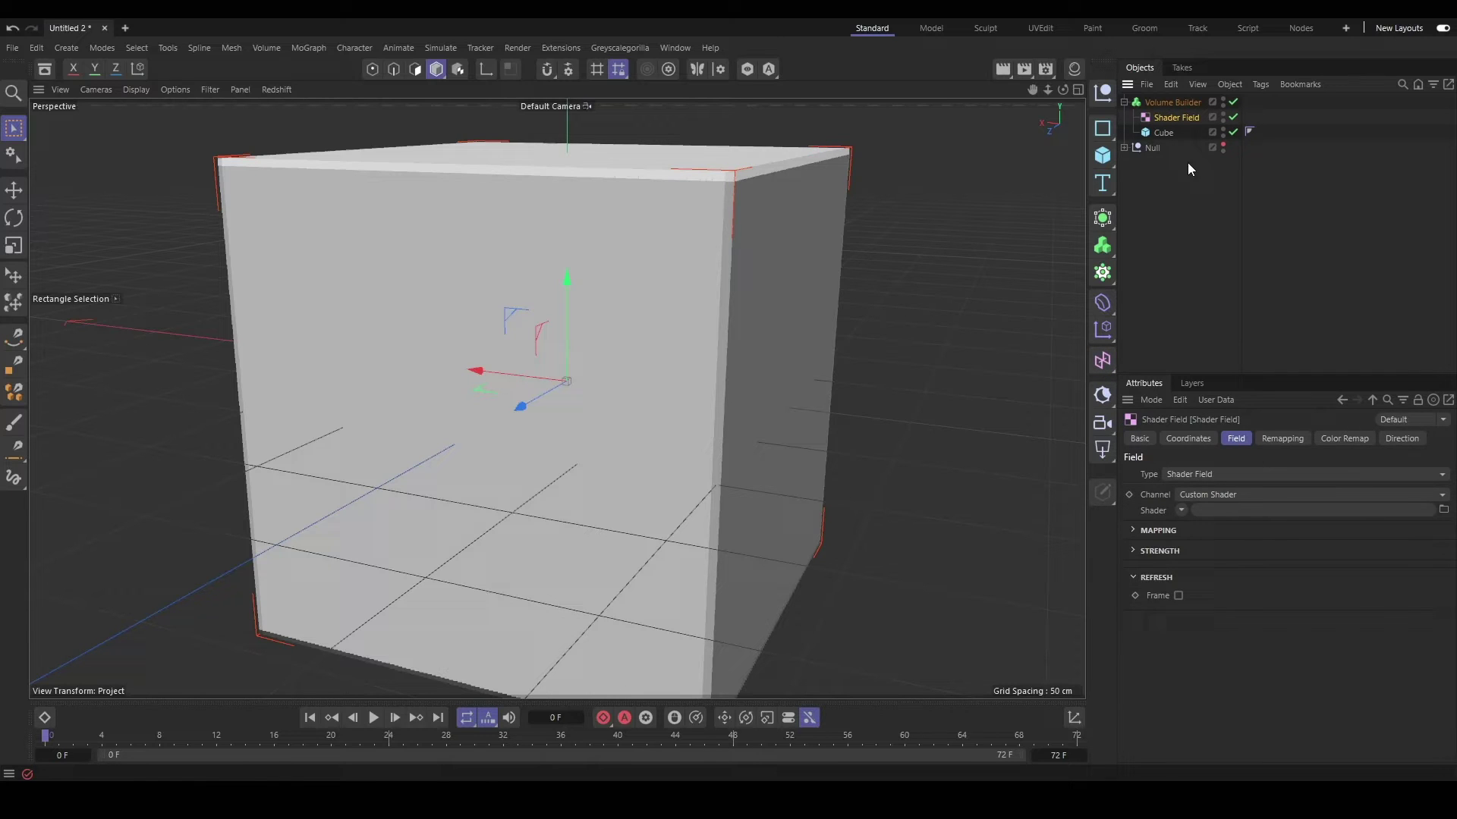
right_click_drag(798, 376, 1002, 215, "alt")
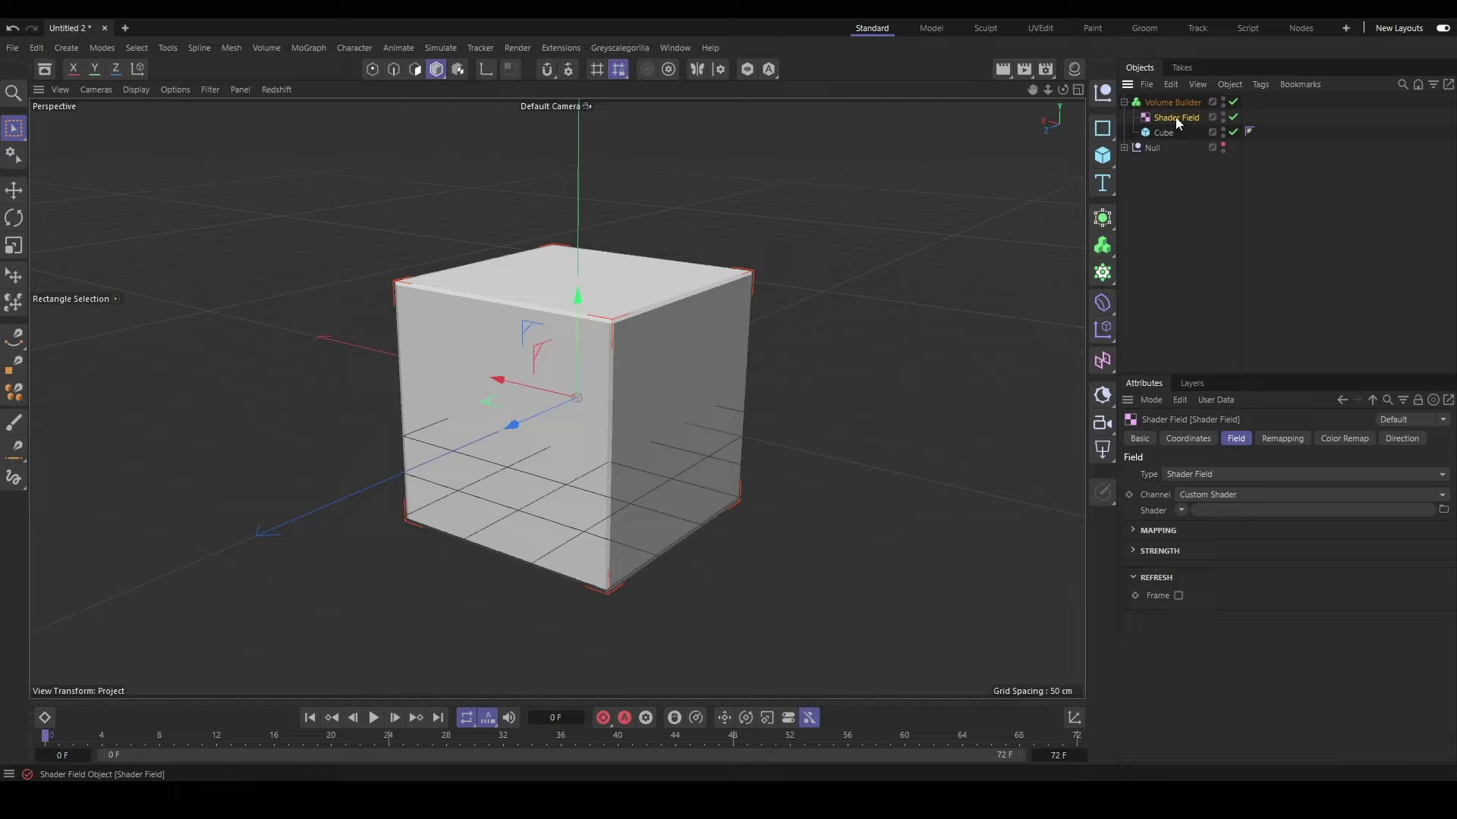
left_click(1181, 510)
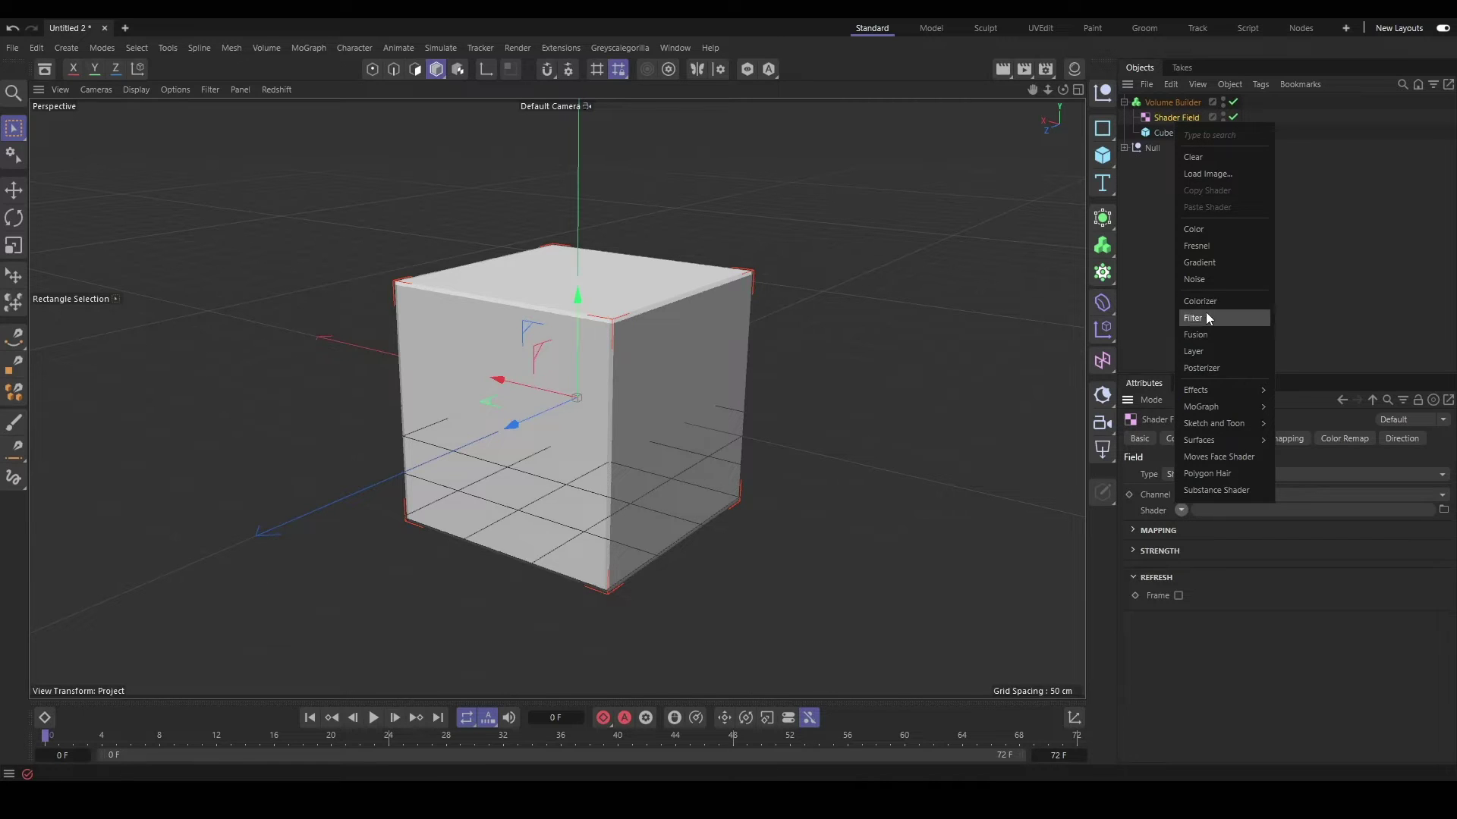
left_click(1204, 279)
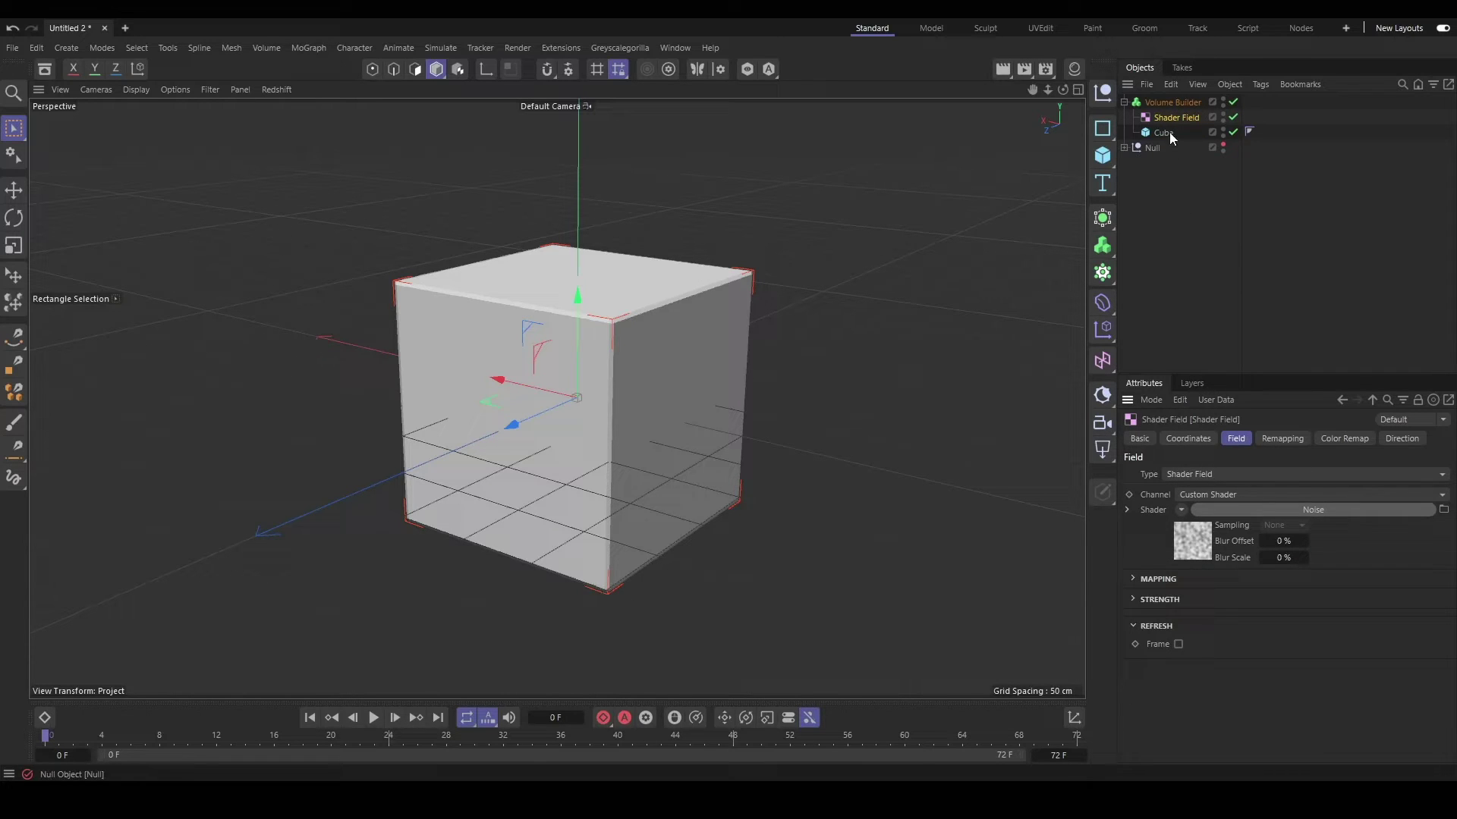
left_click(1172, 102)
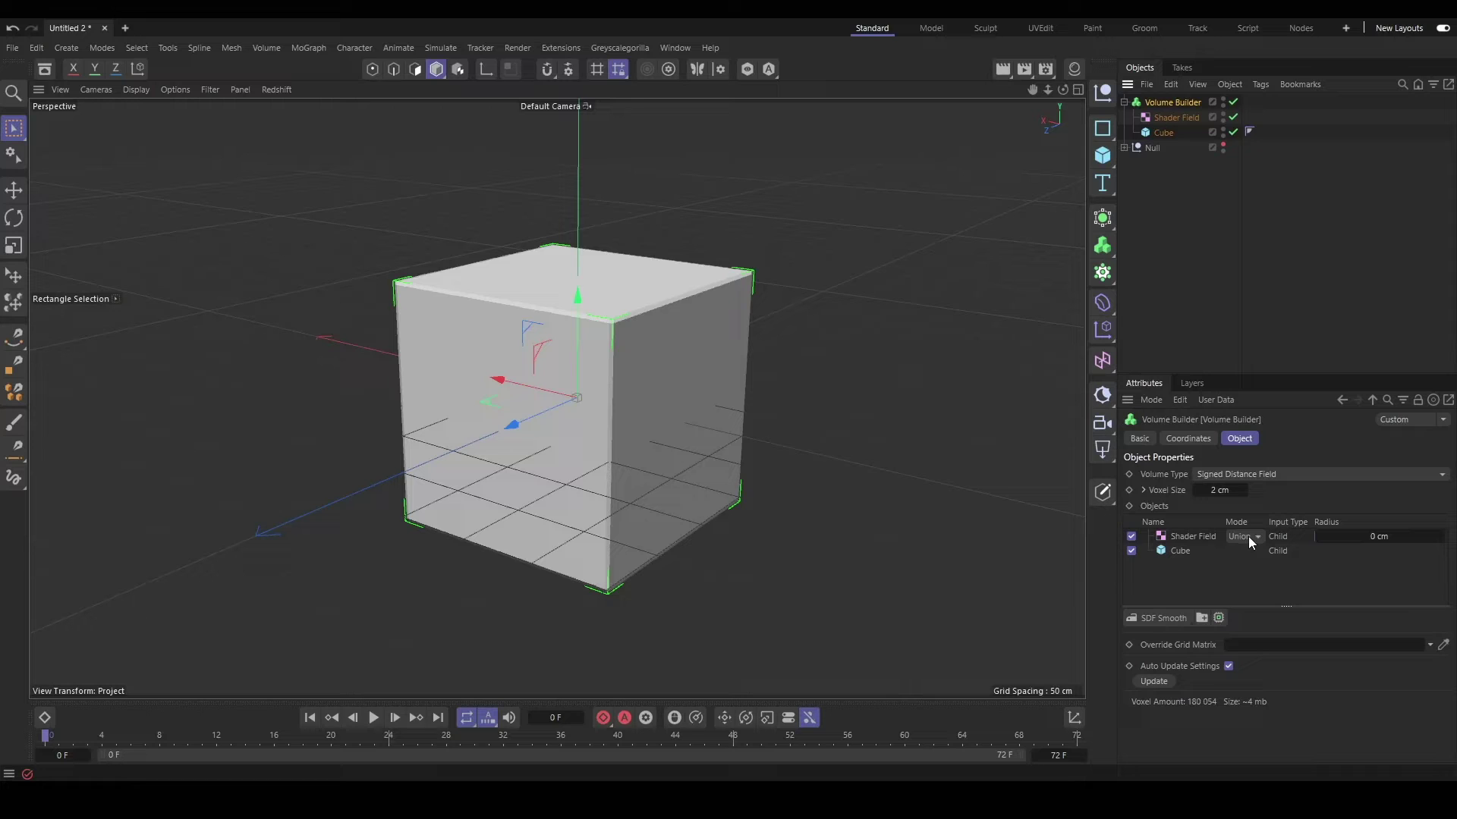
left_click(1176, 536)
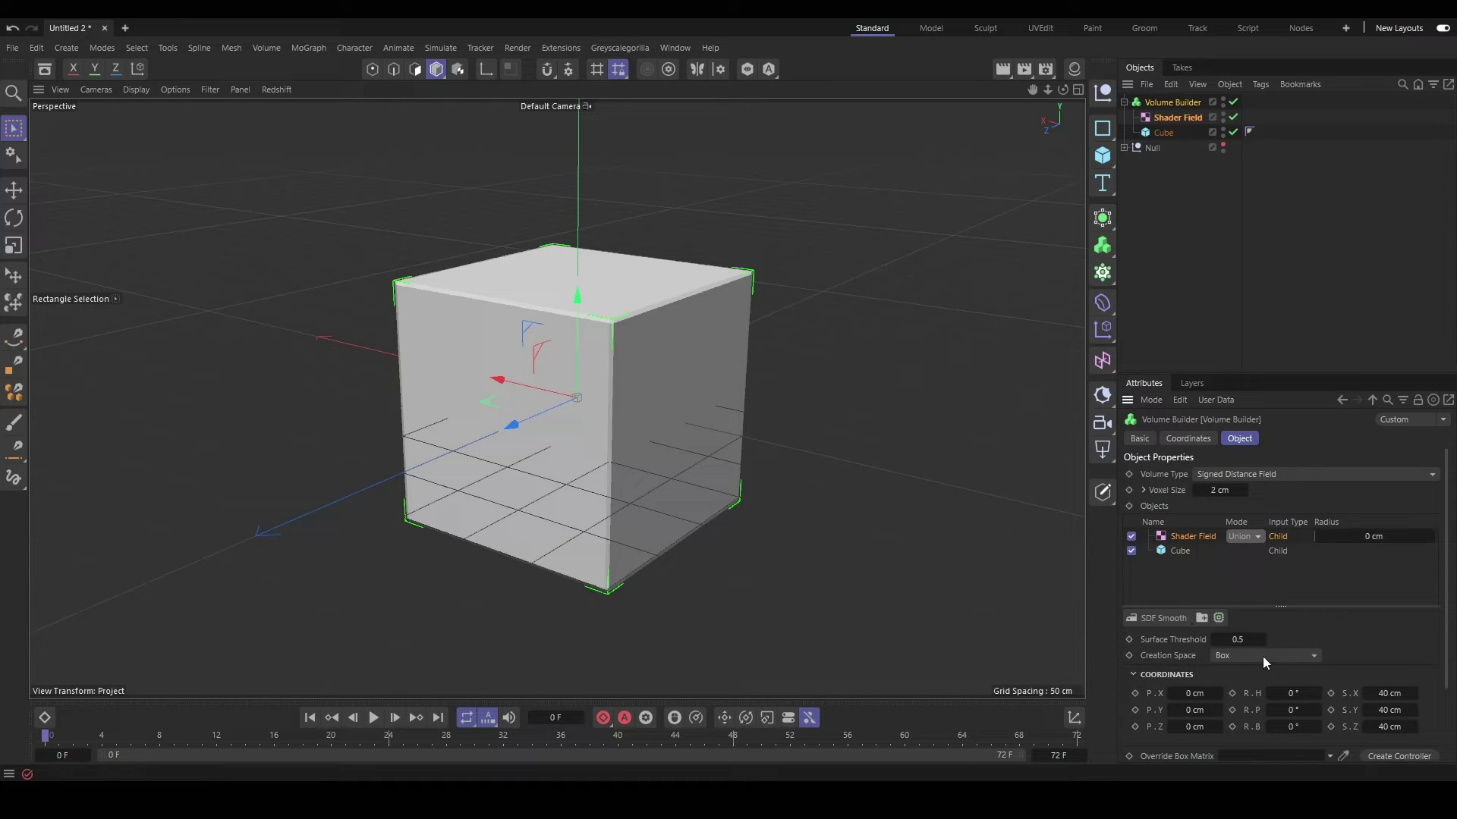
Set the Shader Field's creation space to Objects Below.
left_click(1231, 657)
left_click(1255, 689)
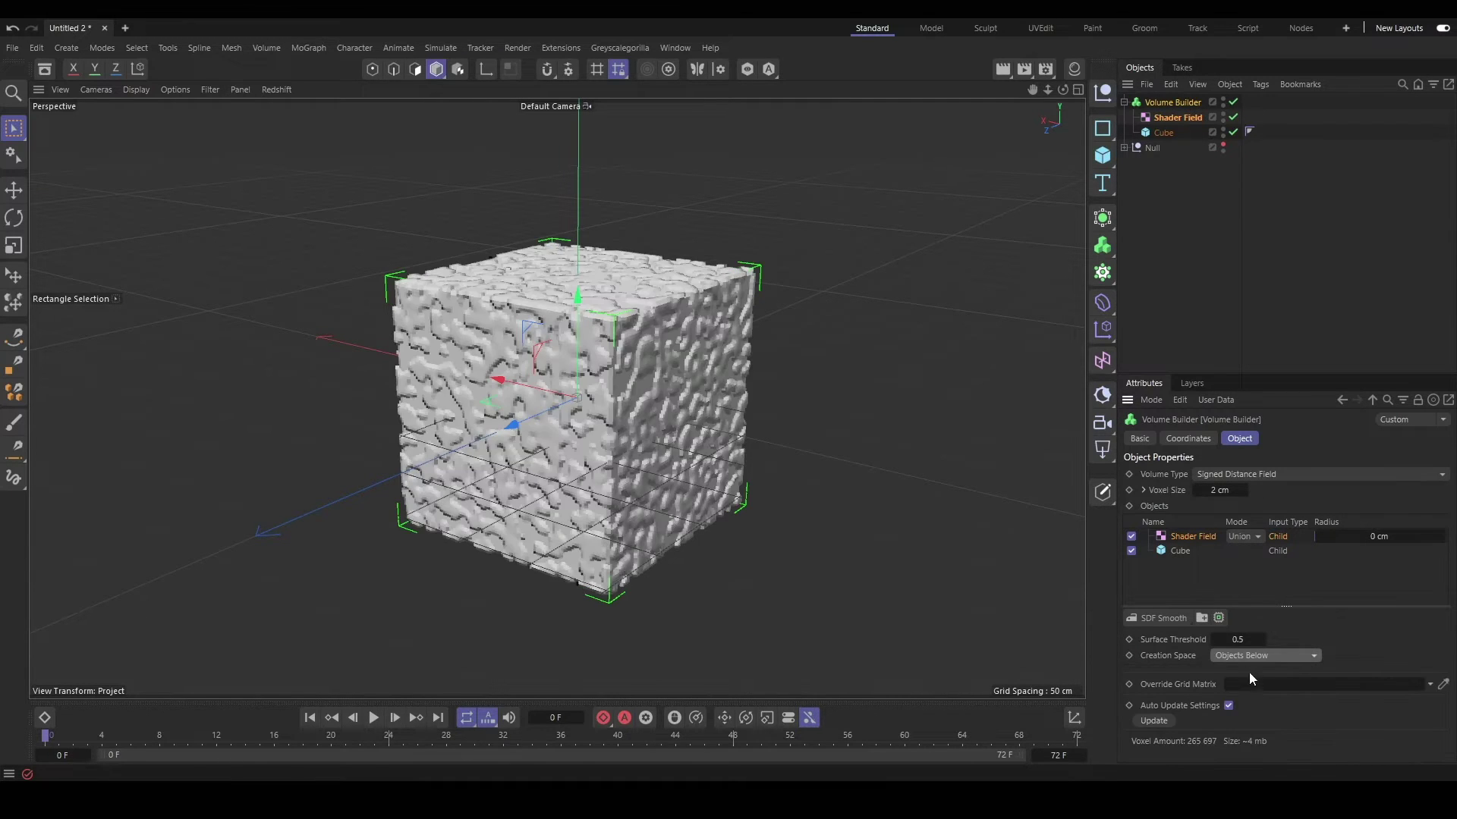
scroll(603, 402, "up", 4)
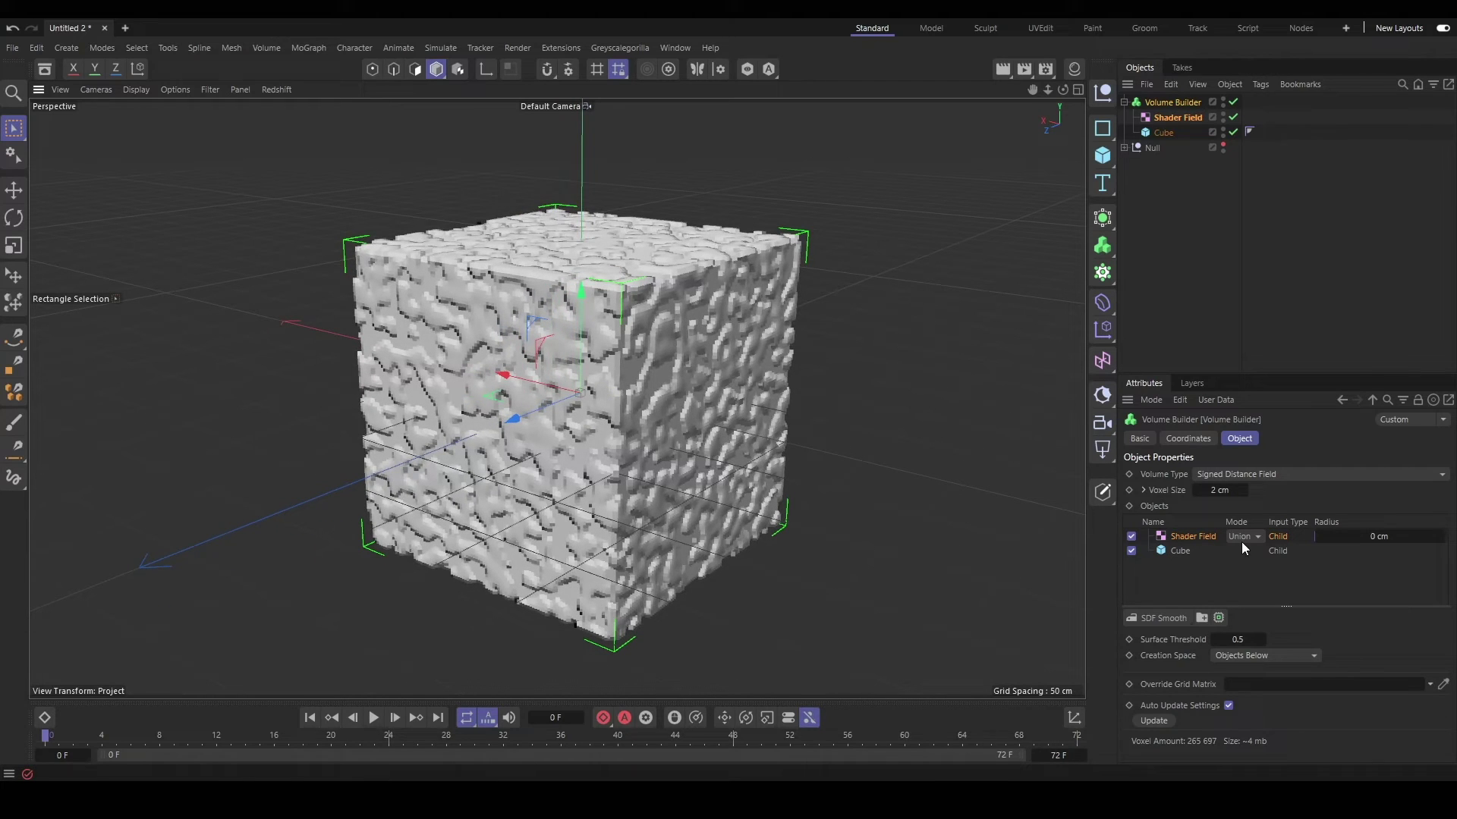
Compare Subtract and Intersect modes on the cube, then return the Shader Field to Union.
left_click(1240, 538)
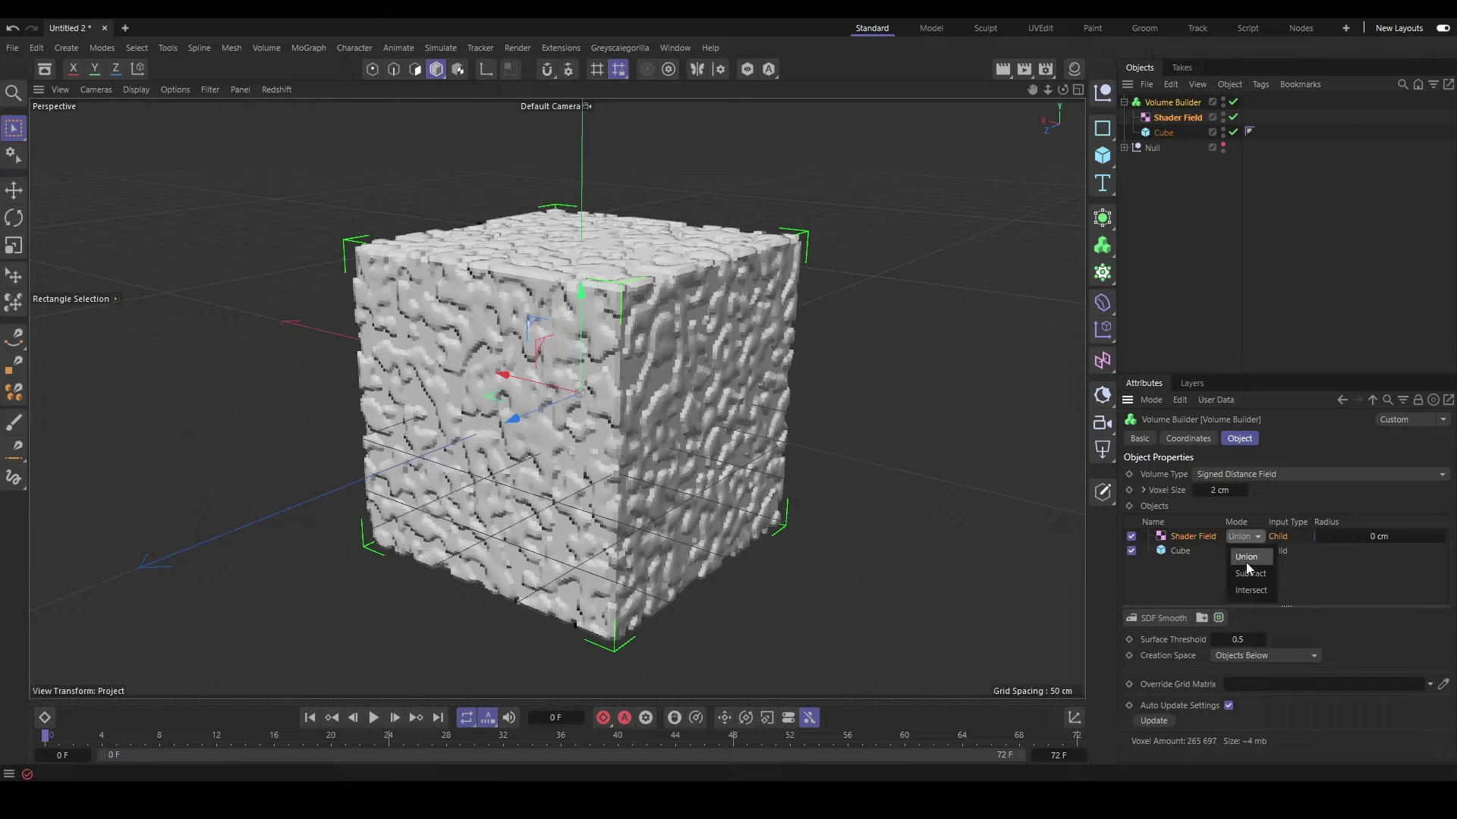
left_click(1250, 571)
left_click(1247, 536)
left_click(1254, 596)
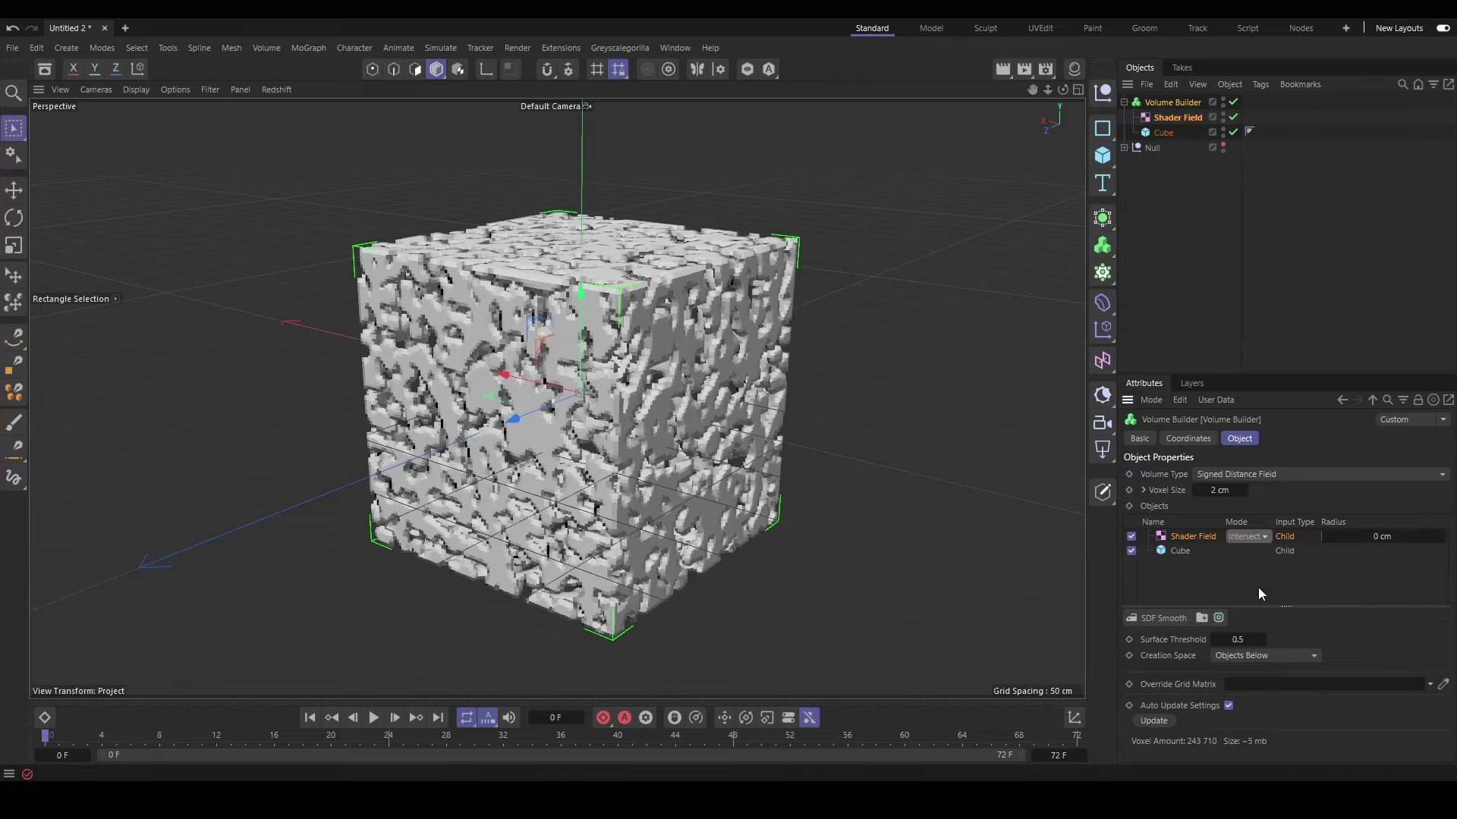
left_click_drag(577, 428, 671, 434, "alt")
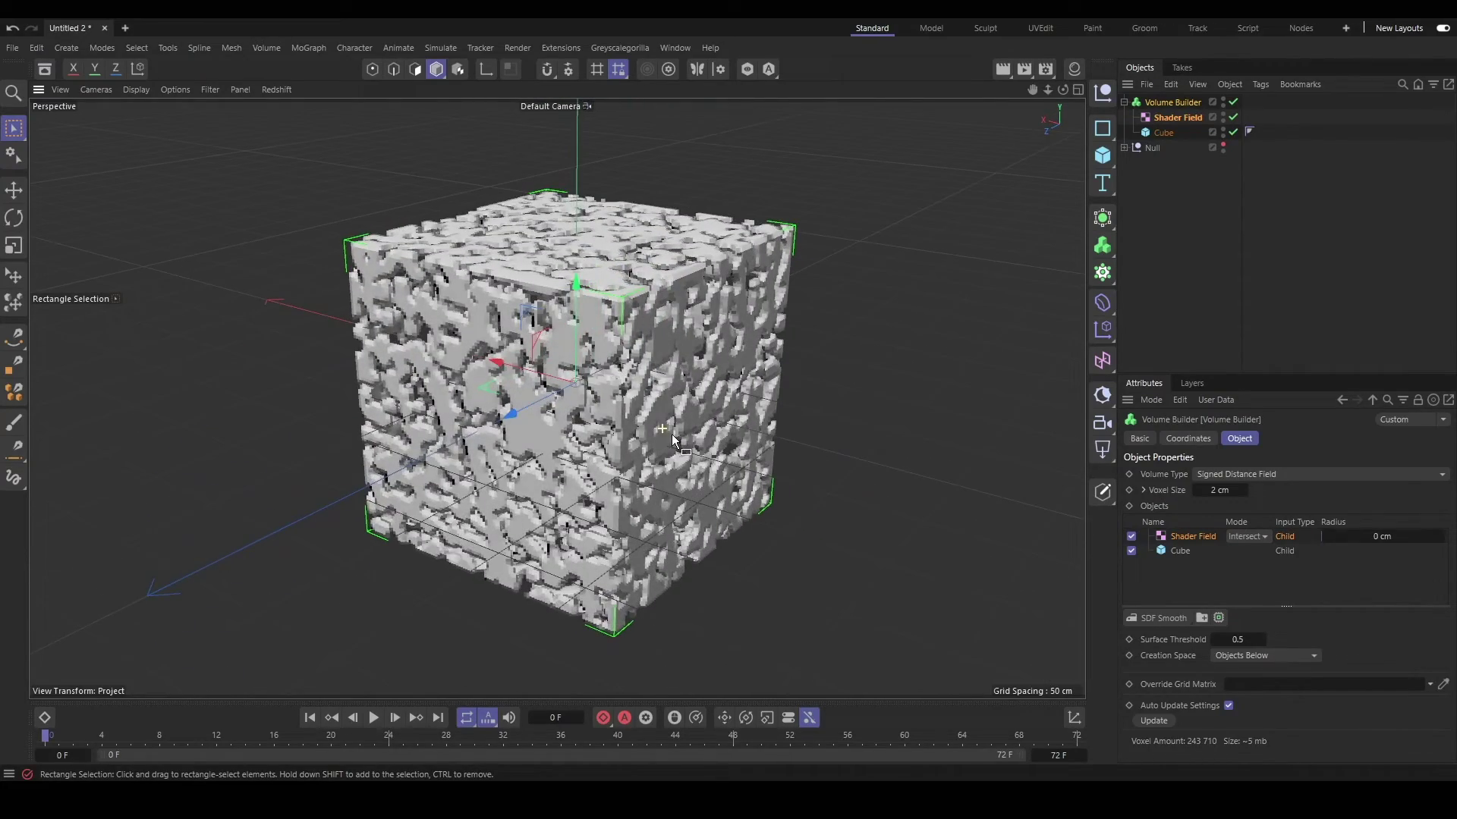
left_click(1260, 540)
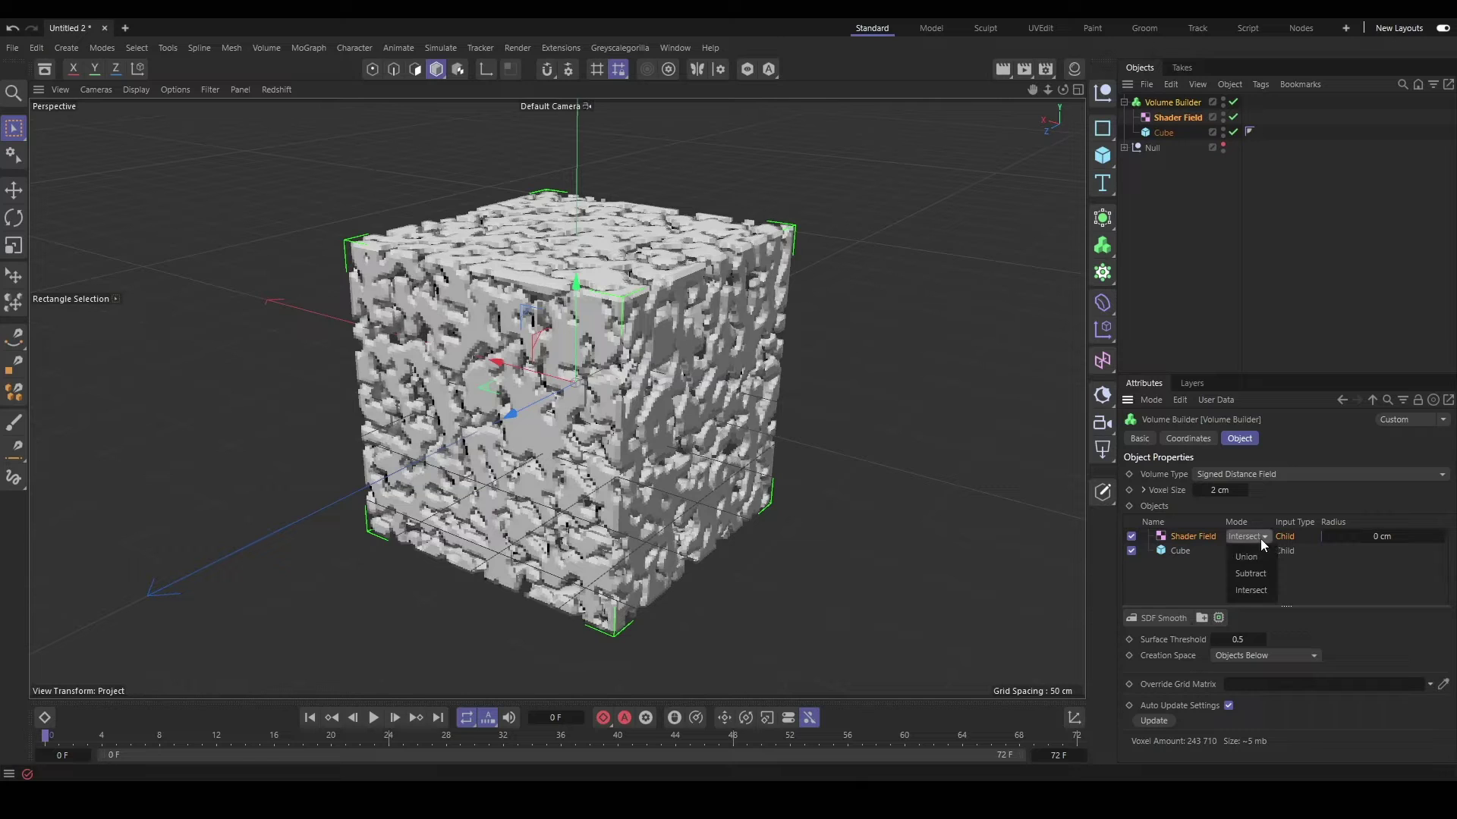
left_click(1260, 552)
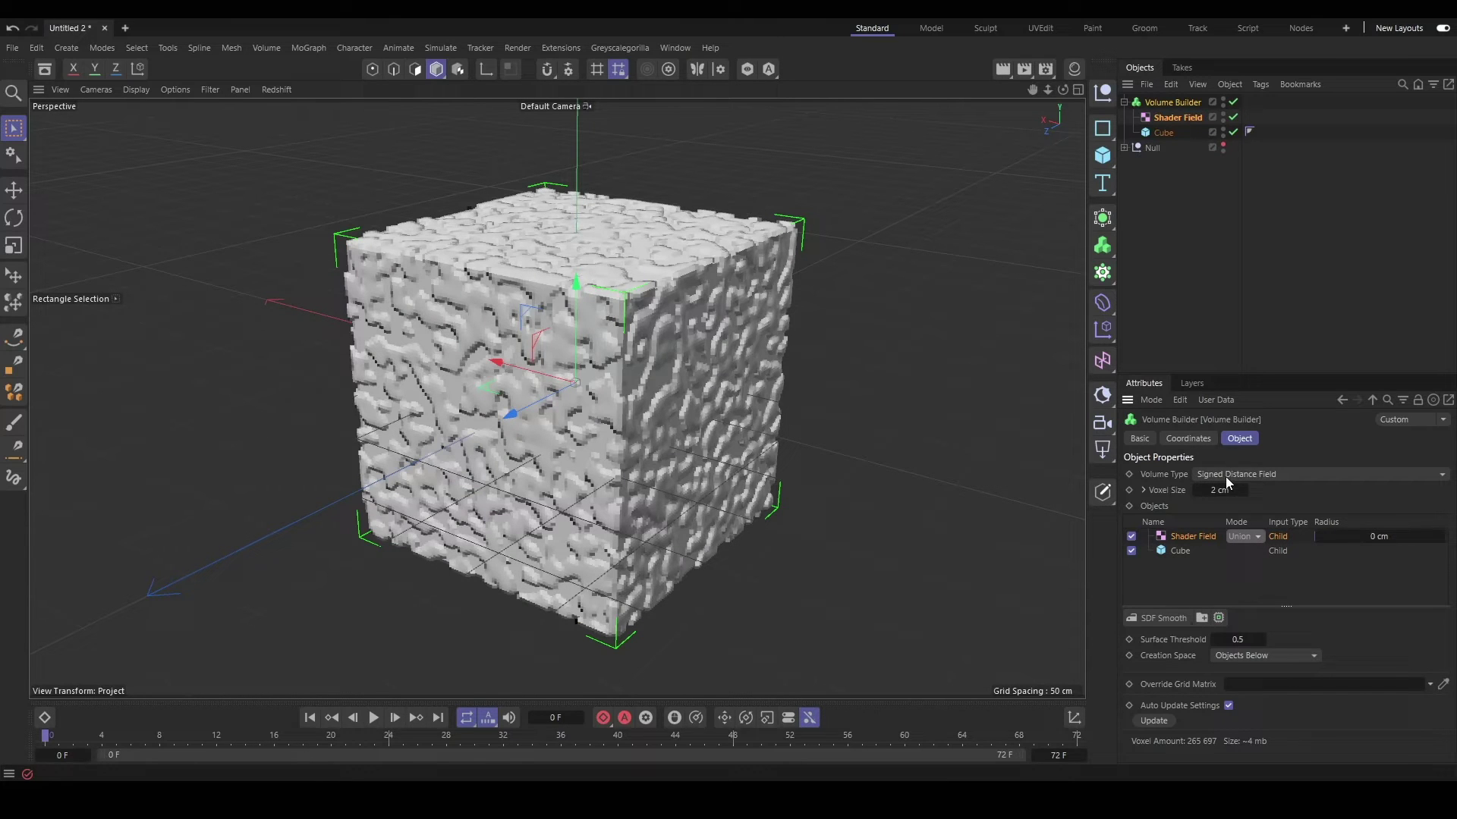
left_click(1226, 476)
Change the Volume Type to Fog, keep the field at Normal, and toggle the Cube off and on.
left_click(1226, 513)
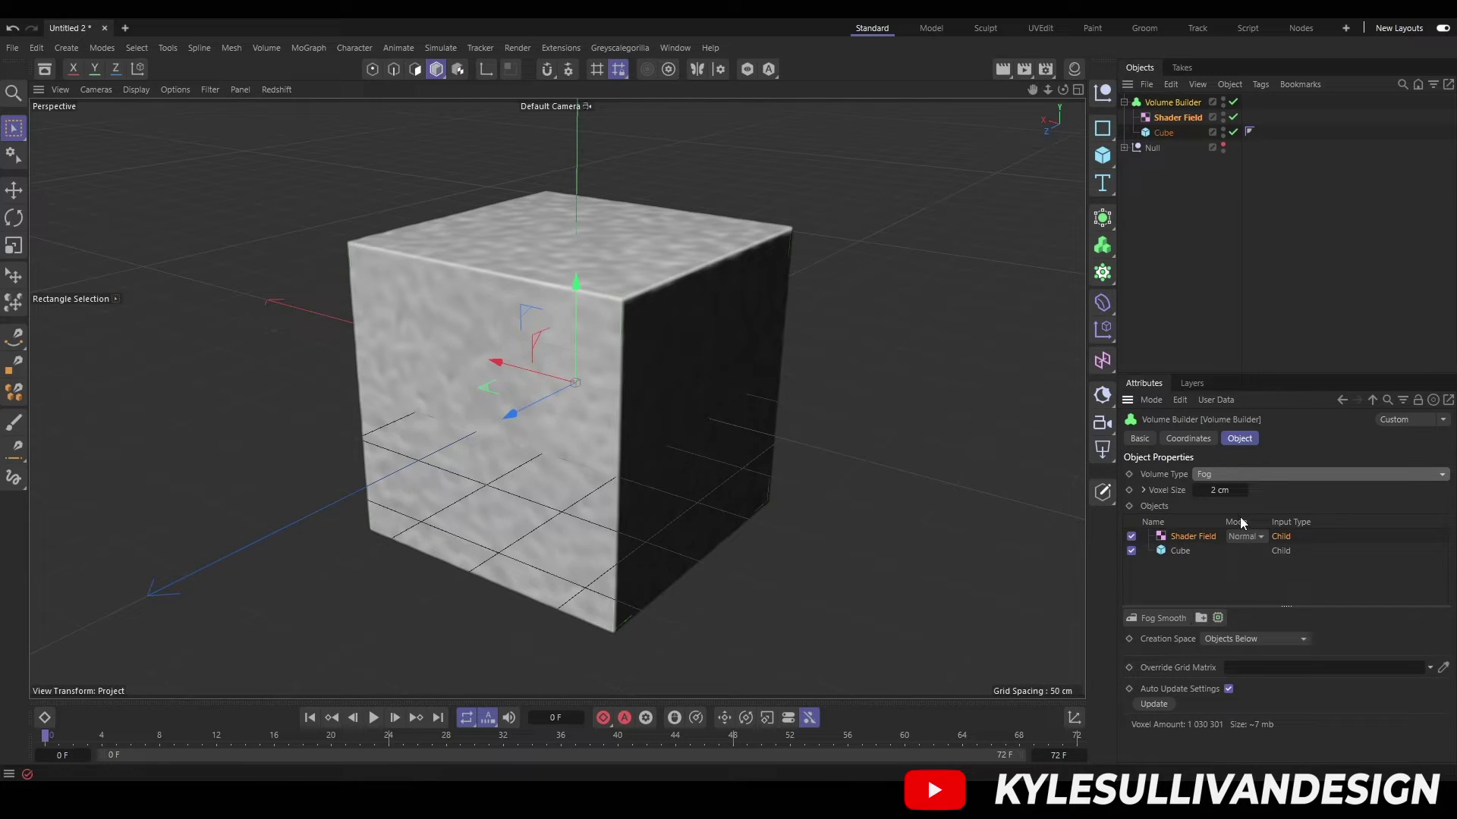
left_click(1250, 536)
left_click(1250, 536)
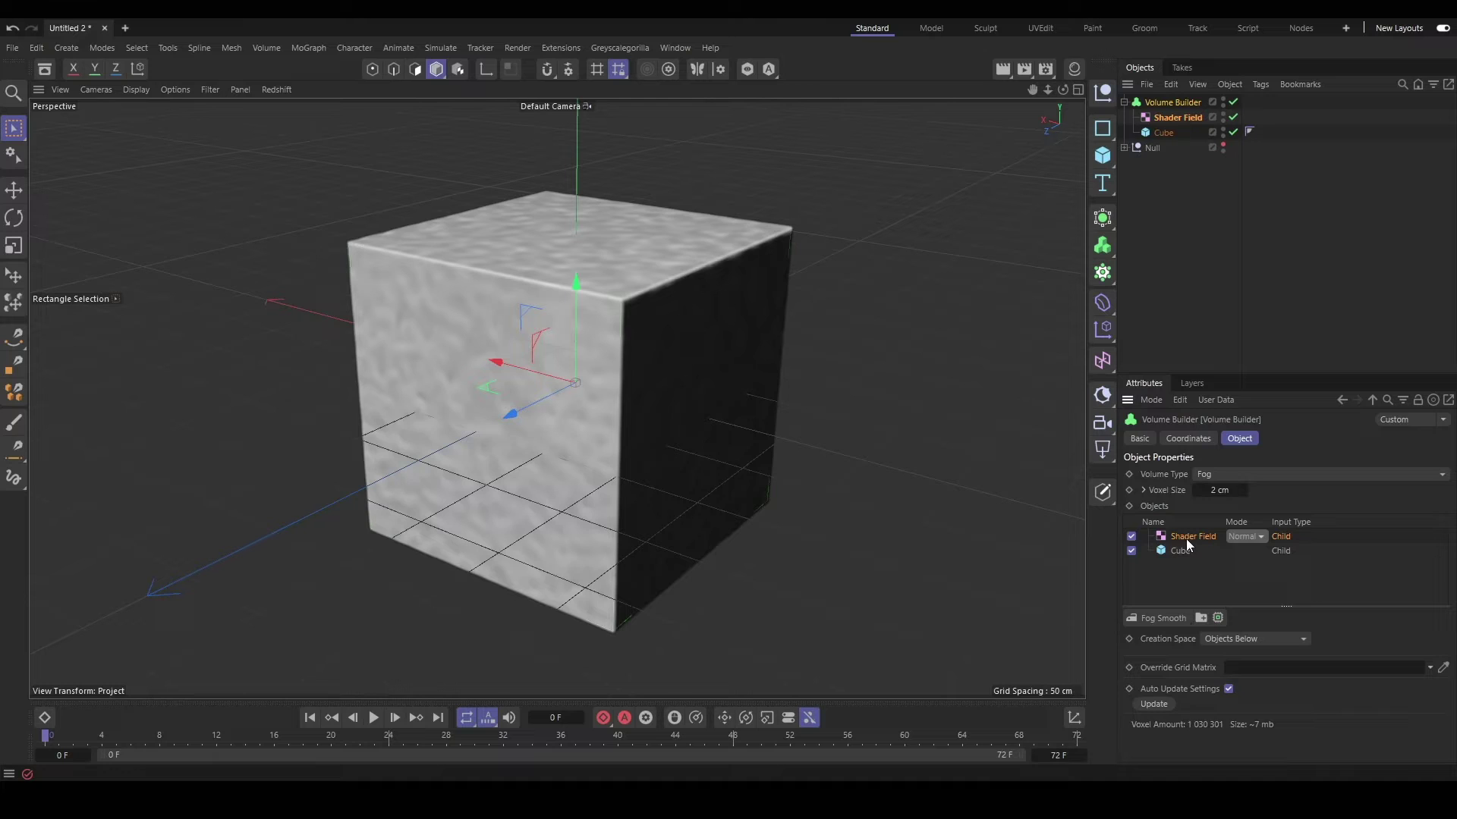
left_click(1131, 551)
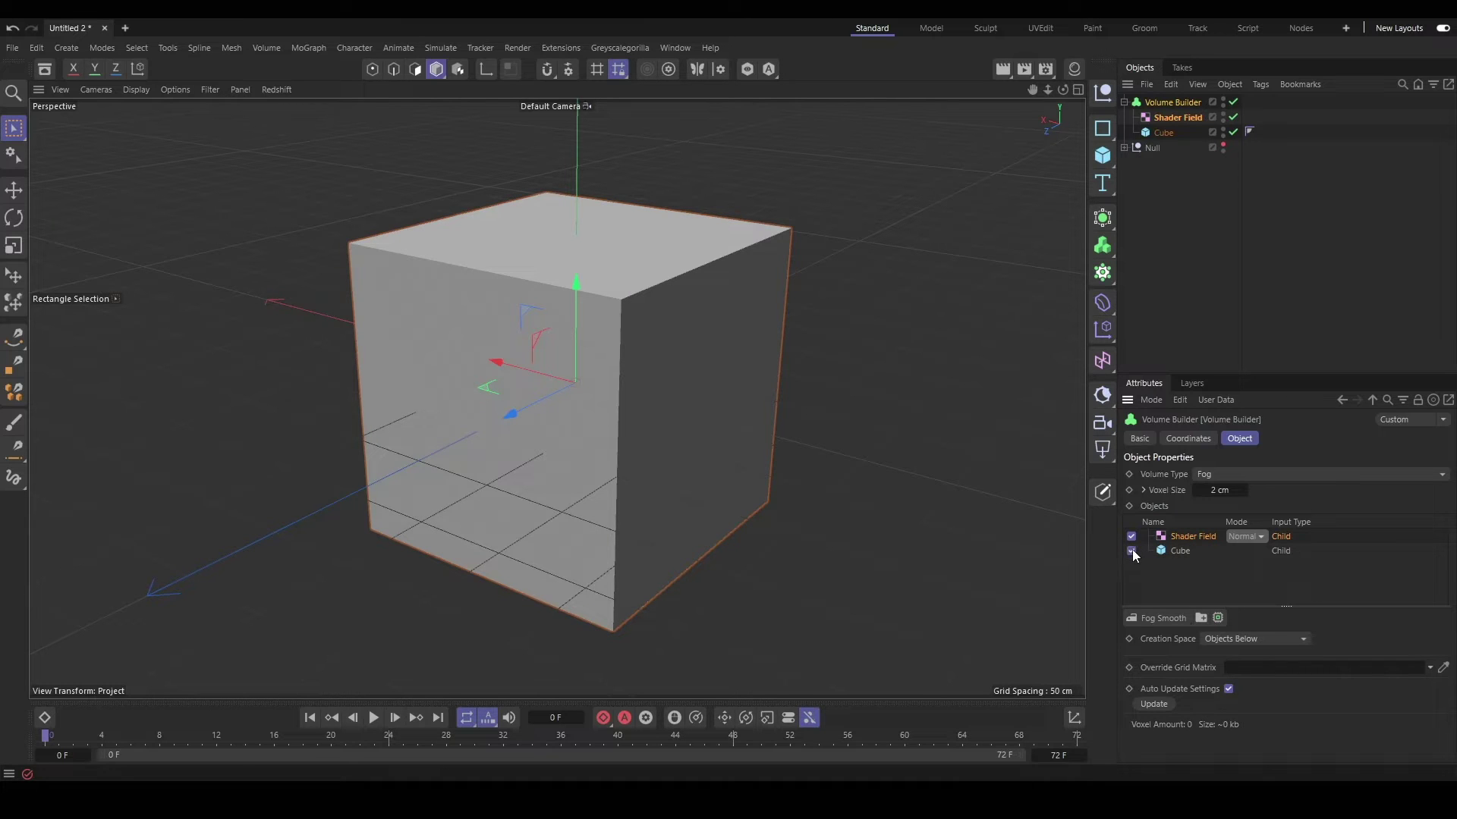
left_click(1131, 550)
left_click_drag(974, 512, 591, 425, "alt")
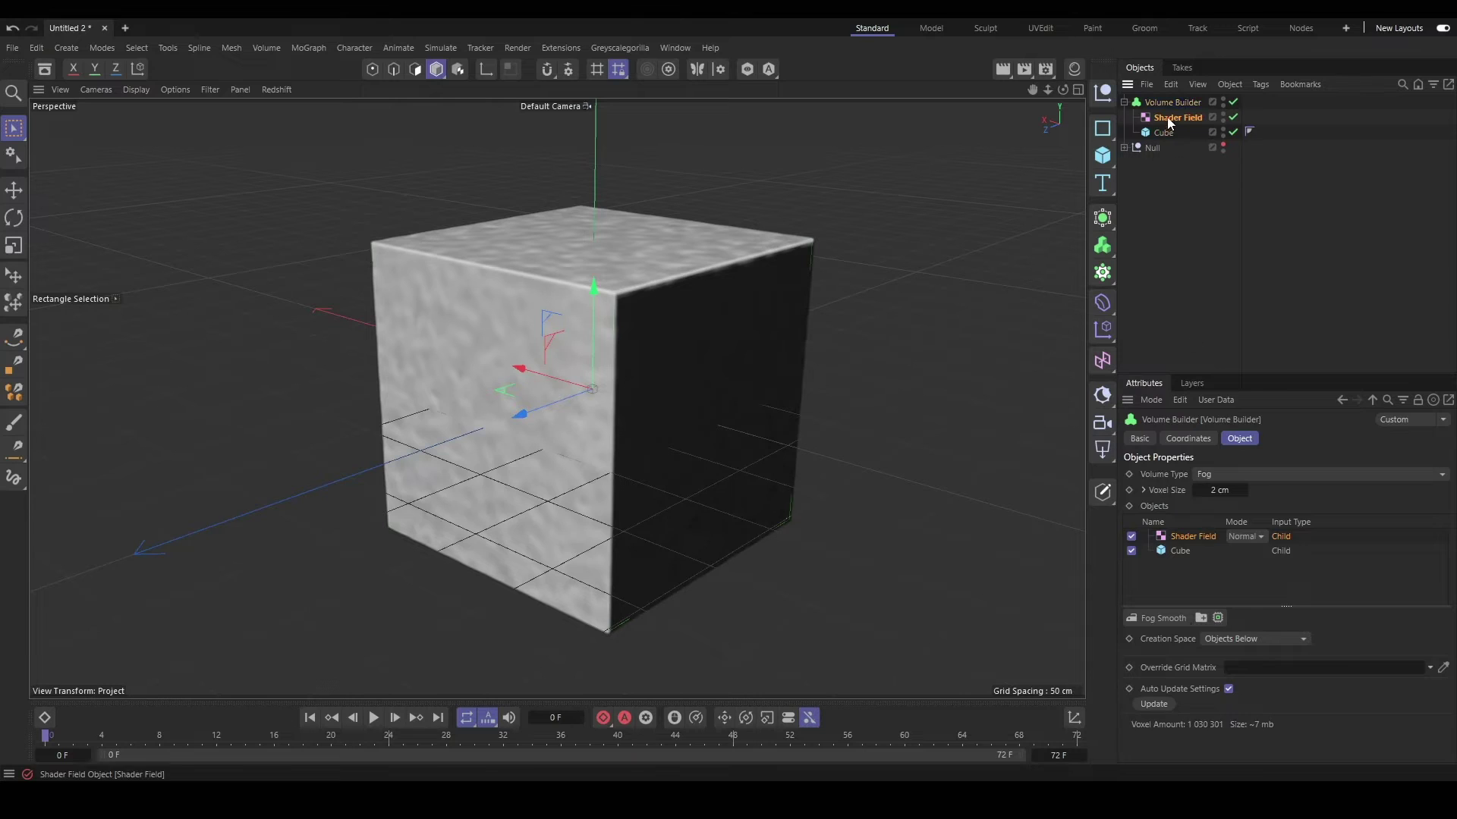
Set the noise to 300% Global Scale and 51% Low Clip to erode the cube.
double_click(1193, 537)
left_click(1208, 540)
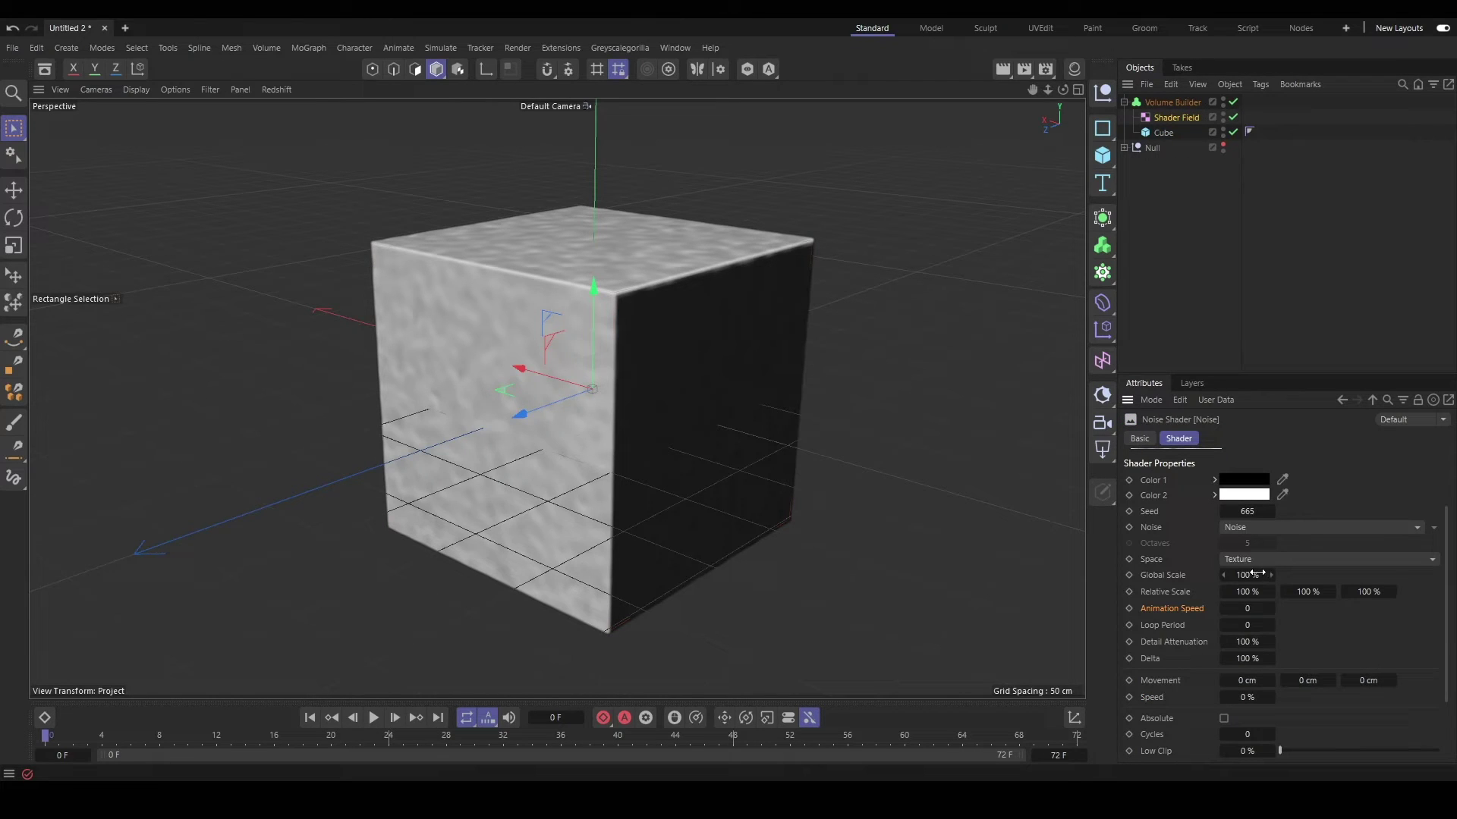
left_click(1257, 575)
type("300")
key("Return")
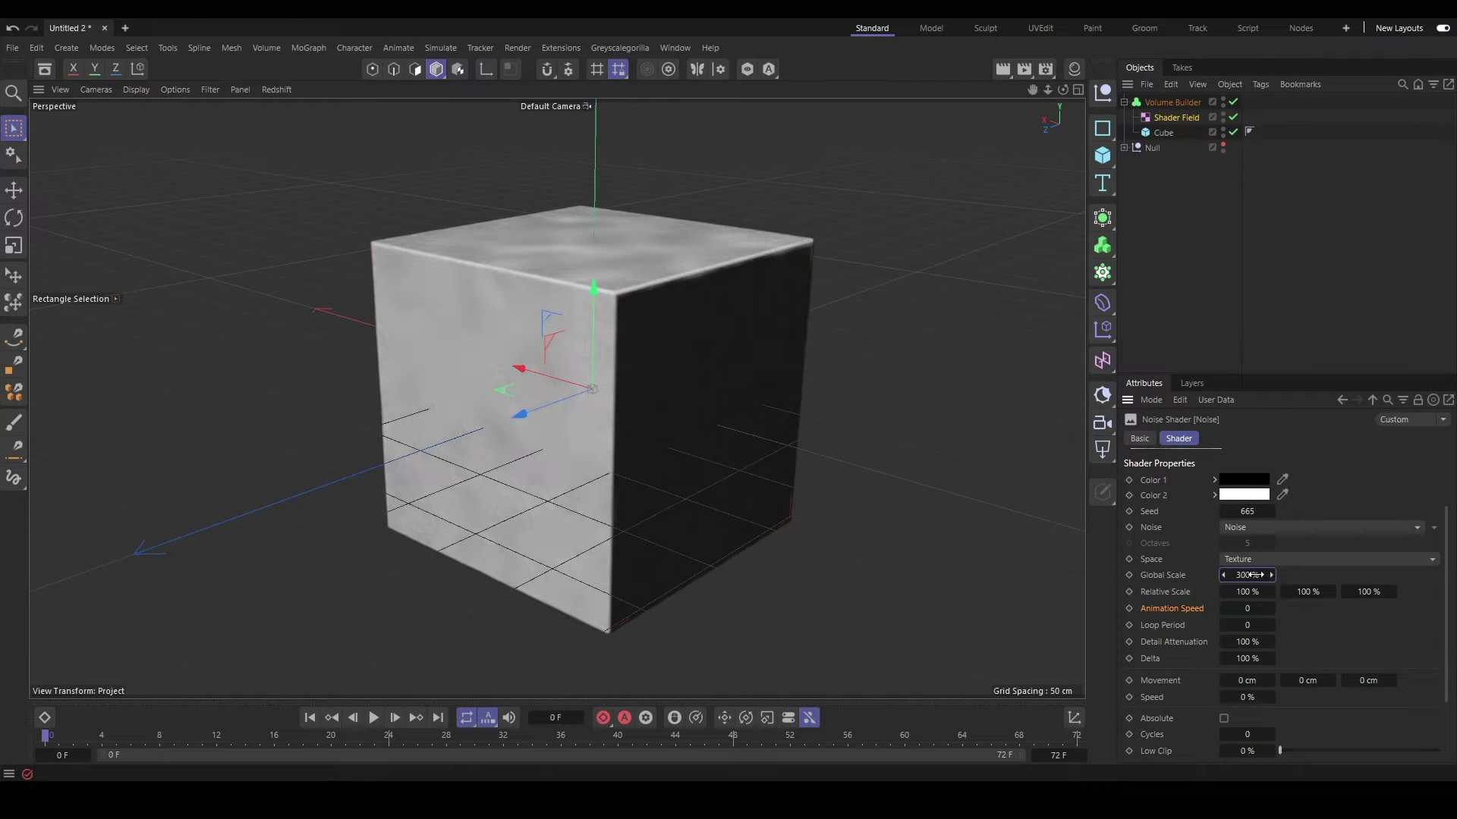
scroll(1282, 707, "down", 3)
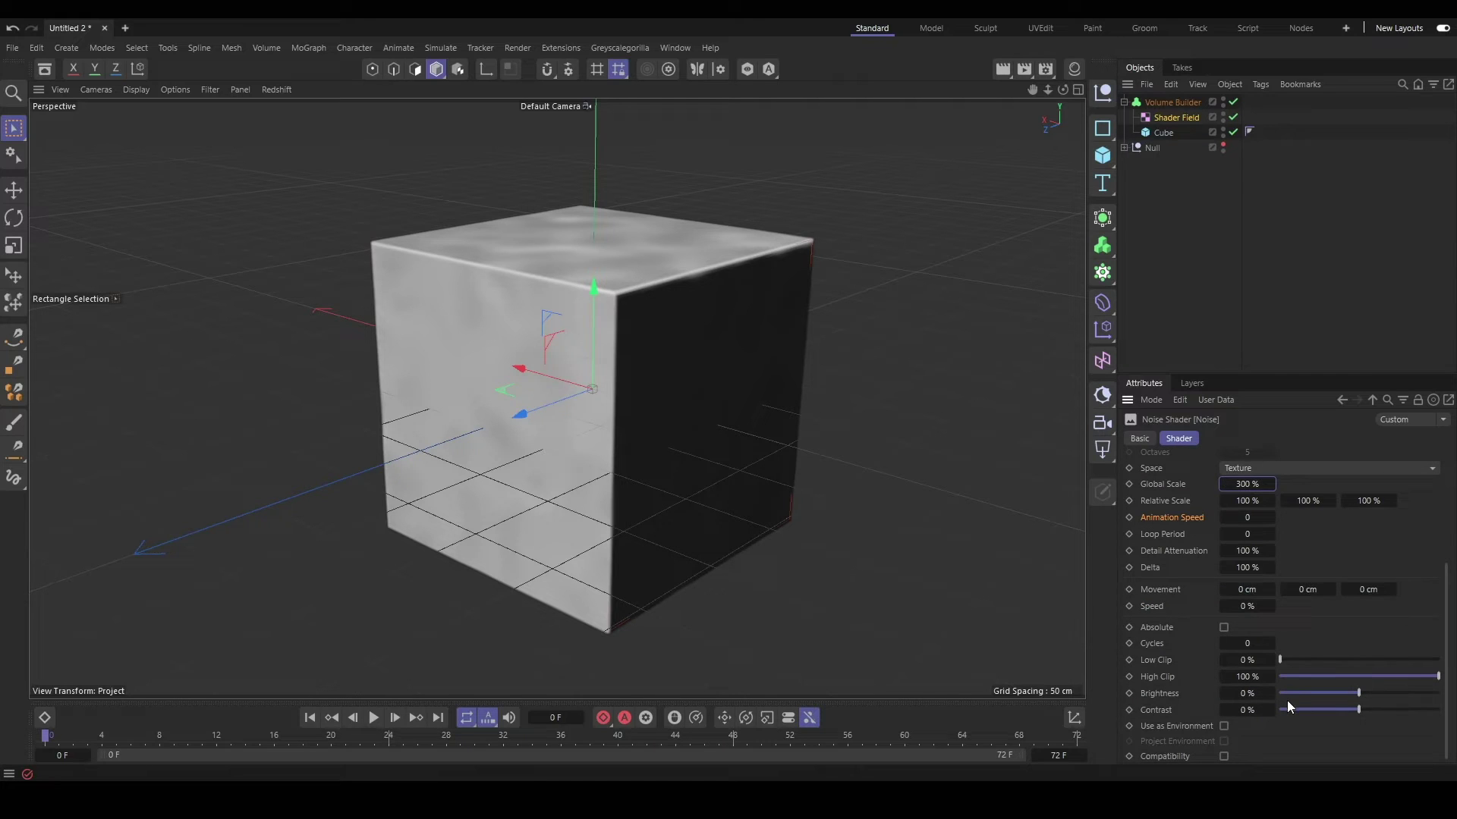
left_click_drag(1305, 659, 1374, 678)
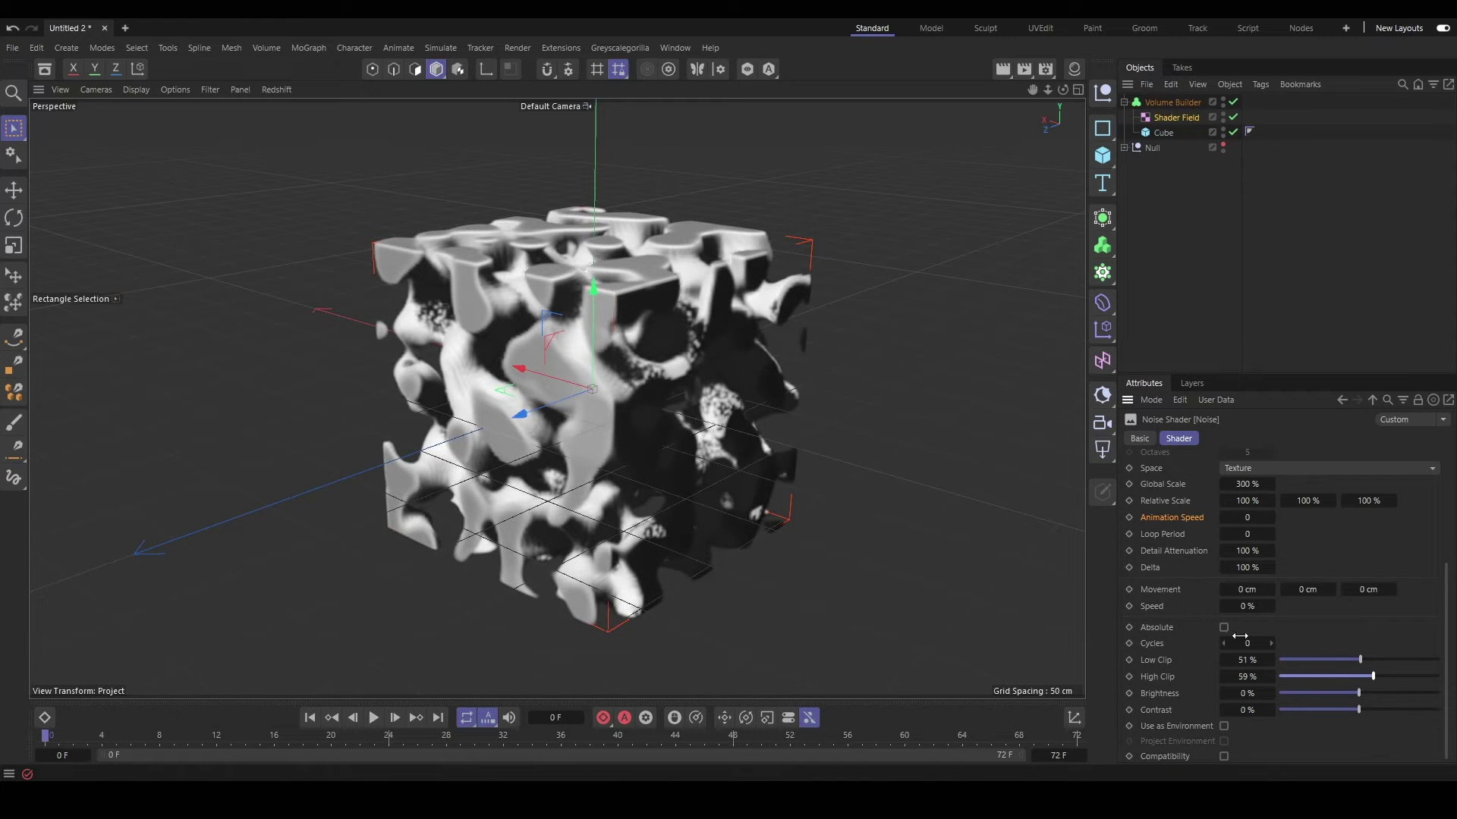
left_click_drag(598, 431, 681, 435, "alt")
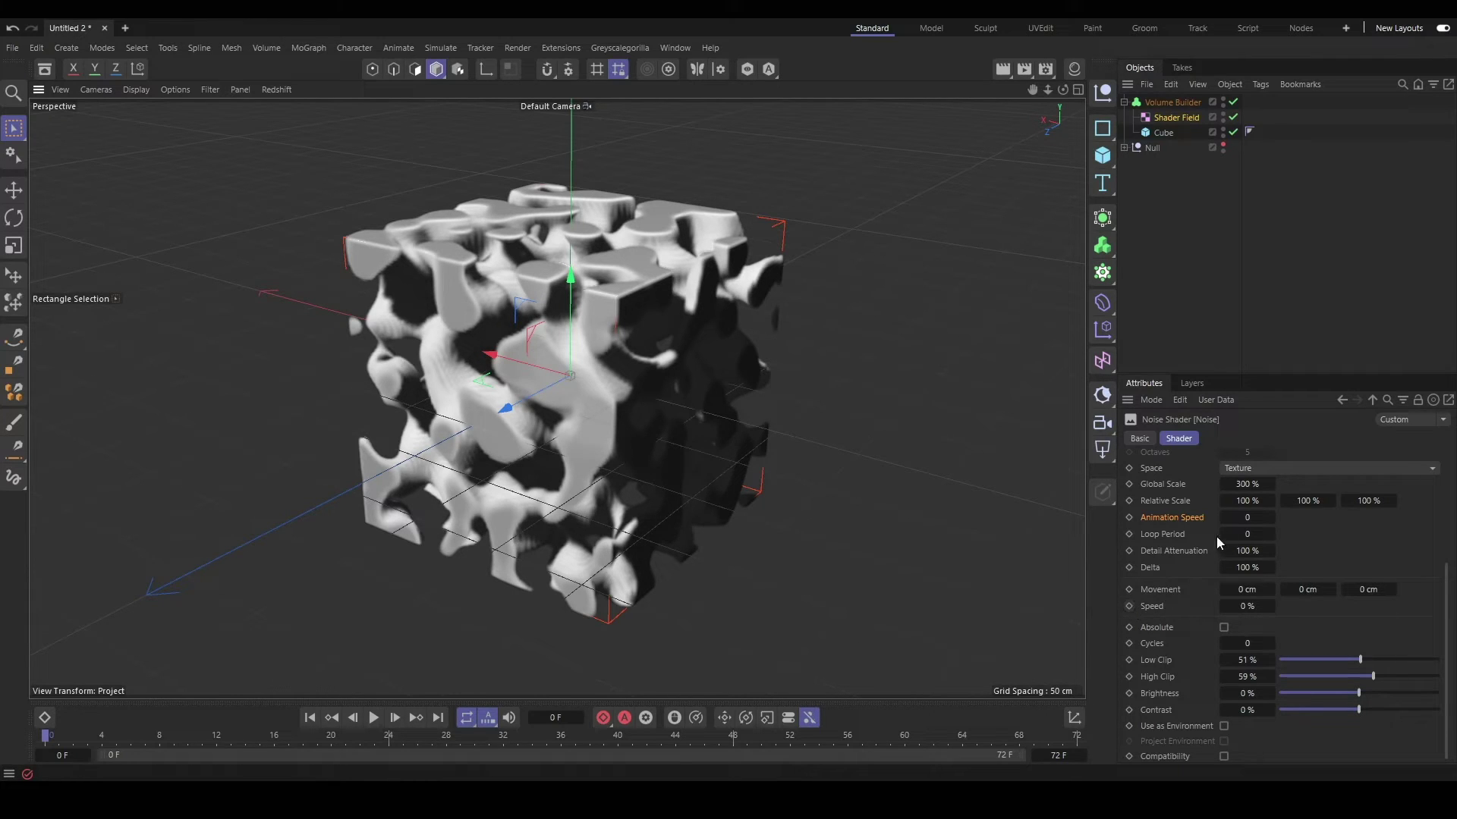
Set Animation Speed 1 and keyframe noise Speed from 0% at frame 0 to 2% at frame 72.
left_click(1244, 517)
type("1")
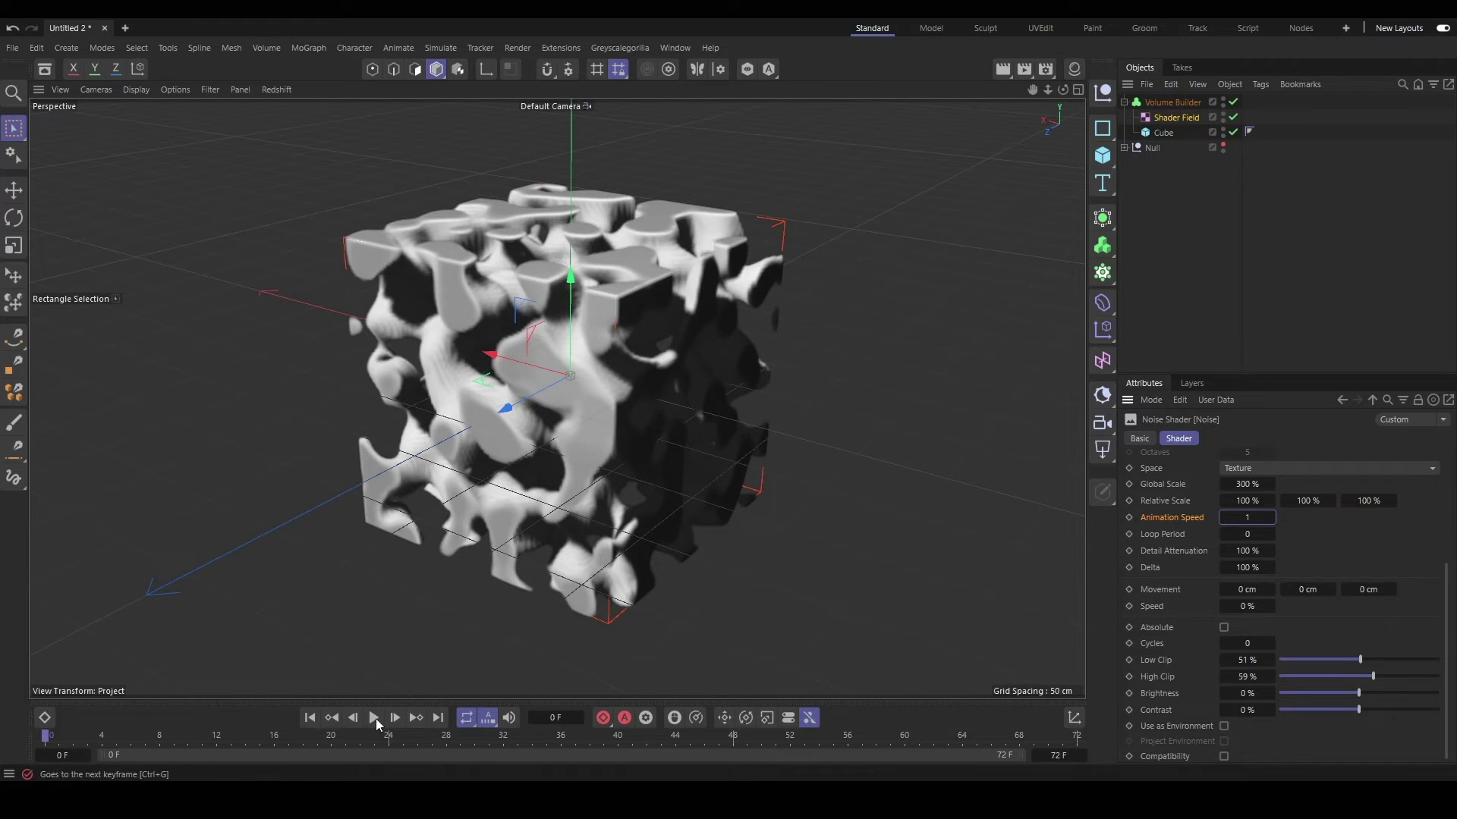
left_click(1129, 606)
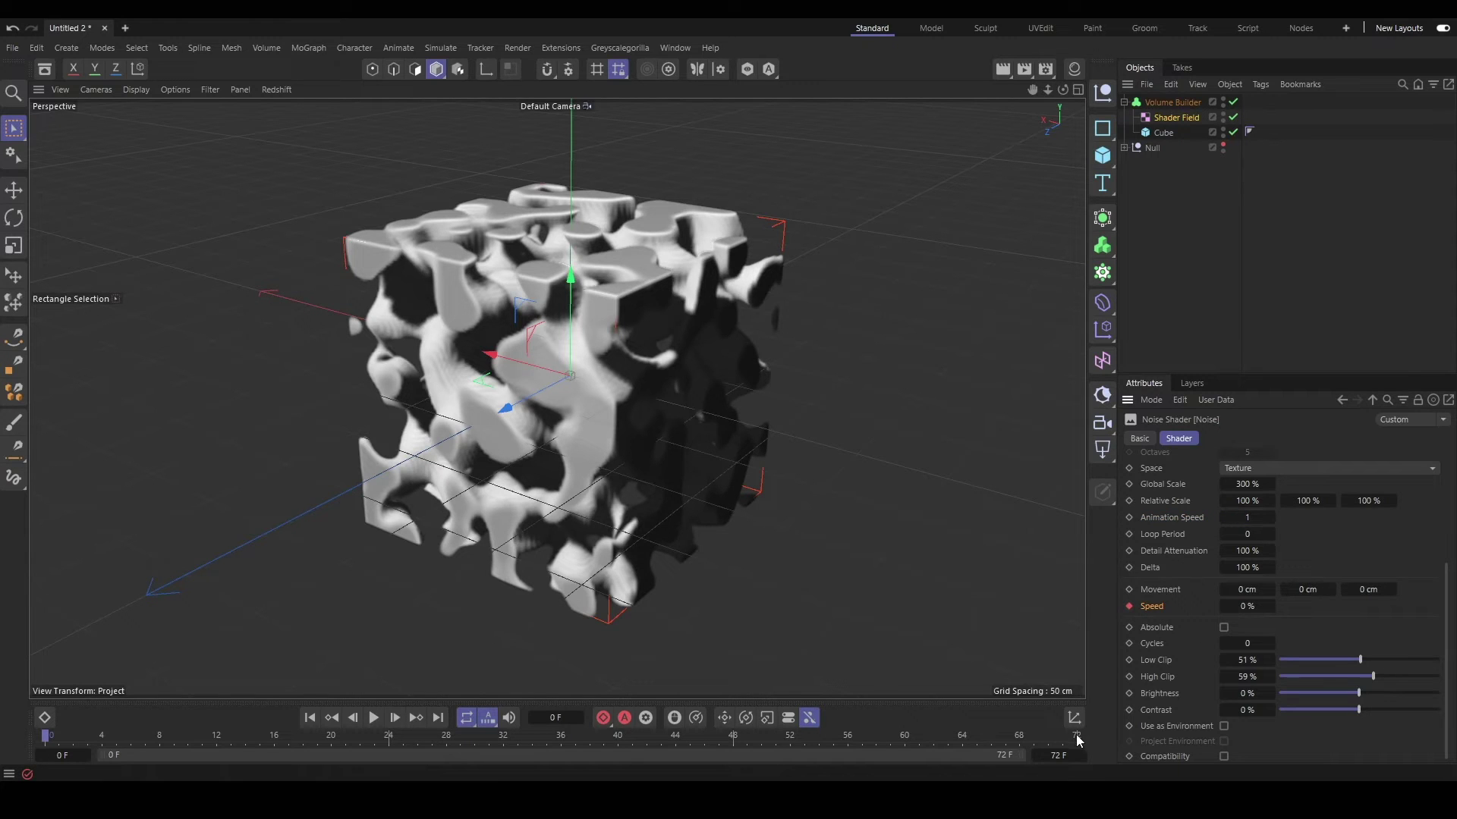
left_click(1077, 737)
left_click(1251, 606)
type("2")
key("Return")
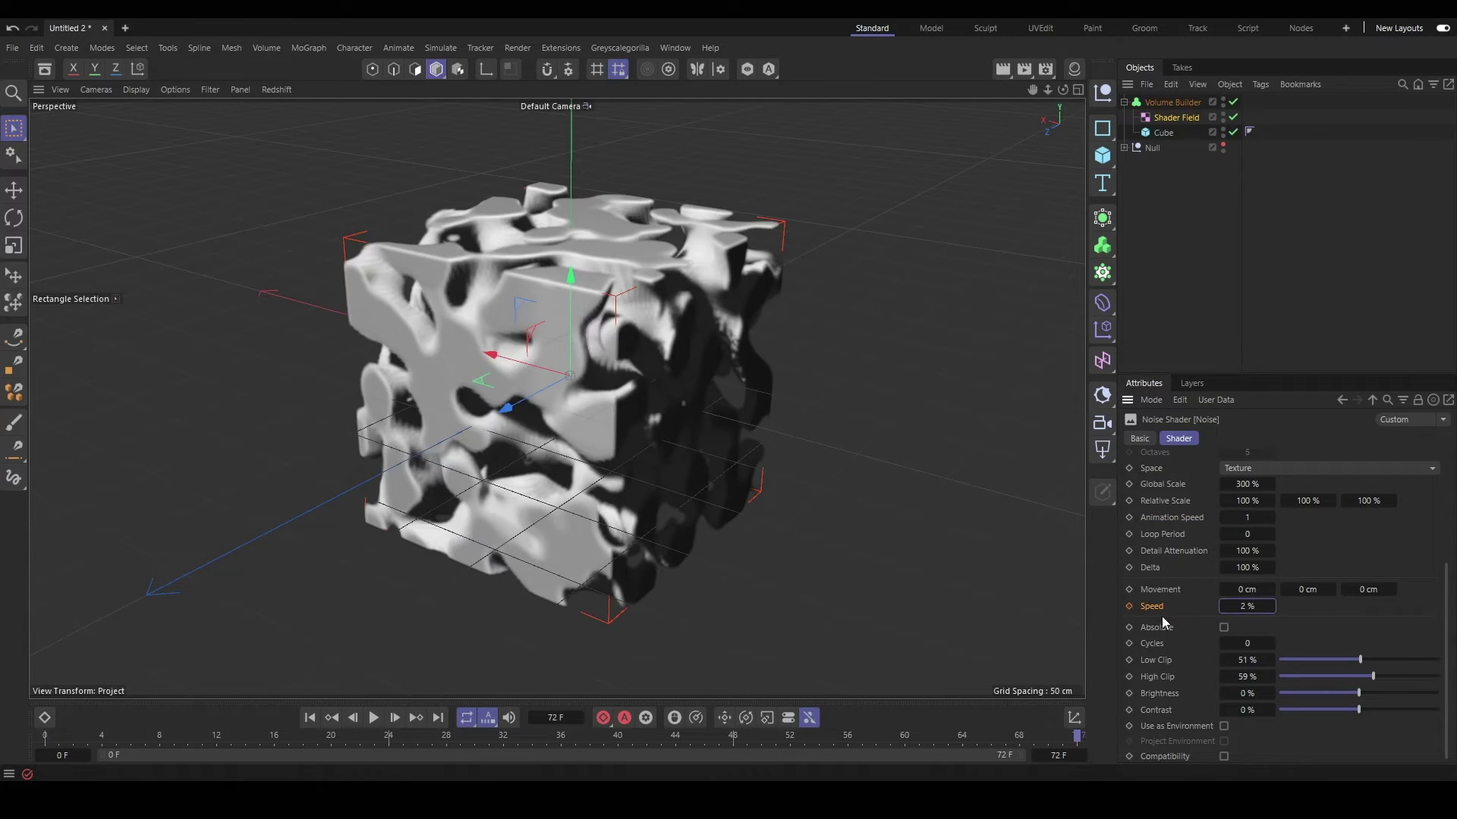
left_click(1129, 606)
Play the animation from the start to preview the moving noise, then stop it.
left_click(309, 717)
left_click(375, 717)
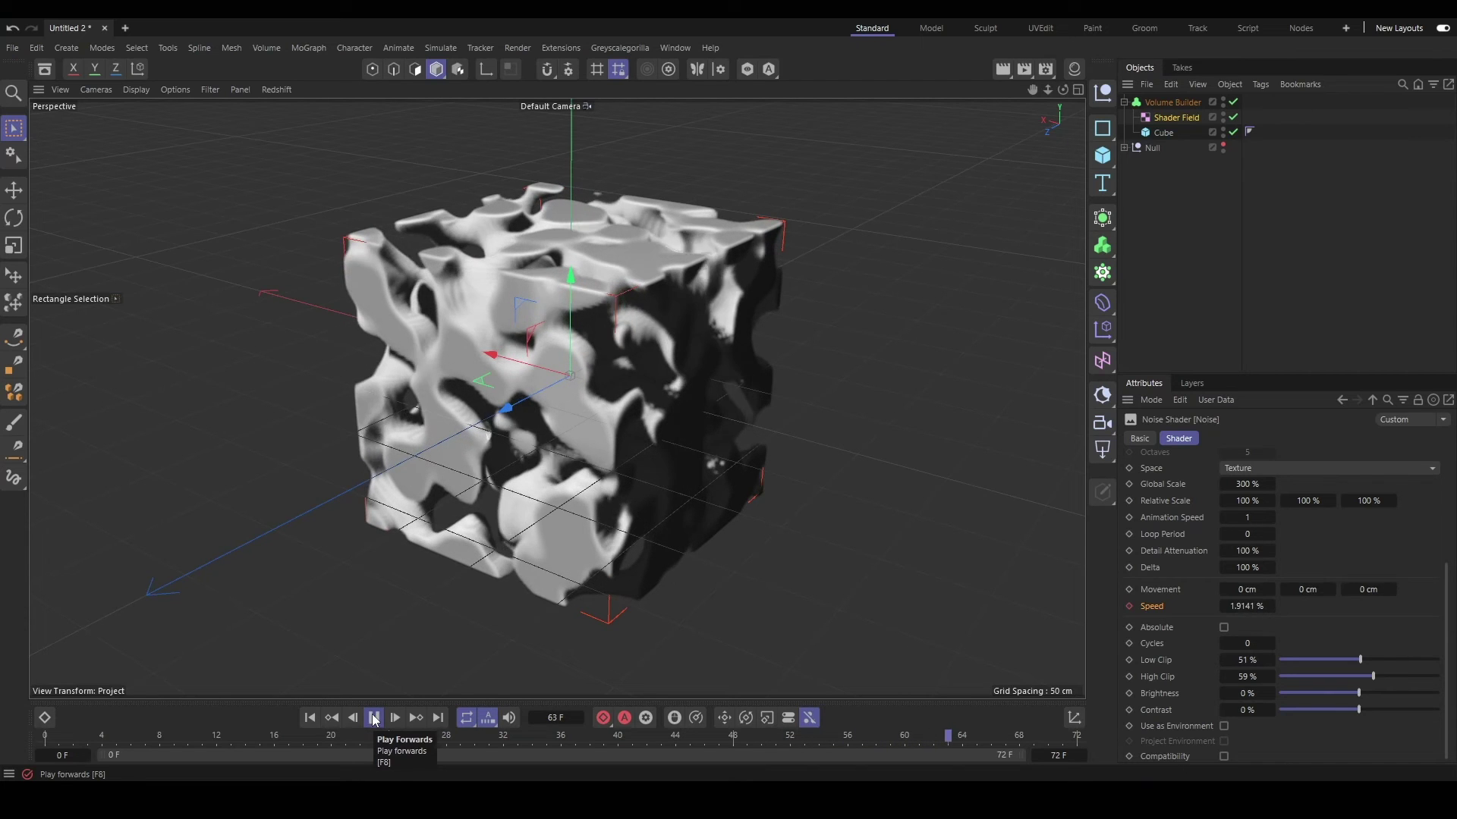
left_click(374, 718)
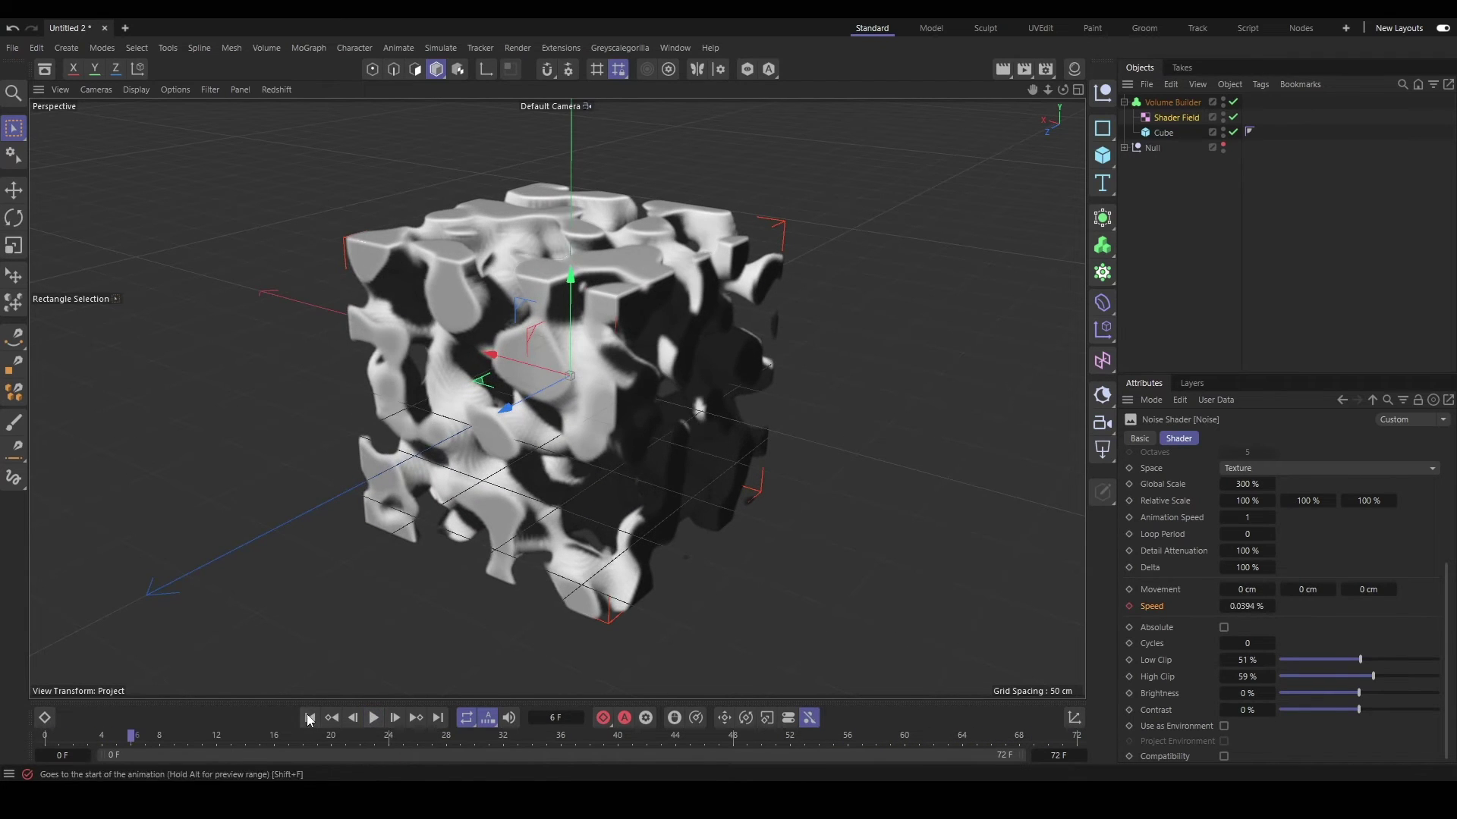
Add a Fog Smooth filter to the Volume Builder with its strength lowered to 72%.
left_click(1169, 105)
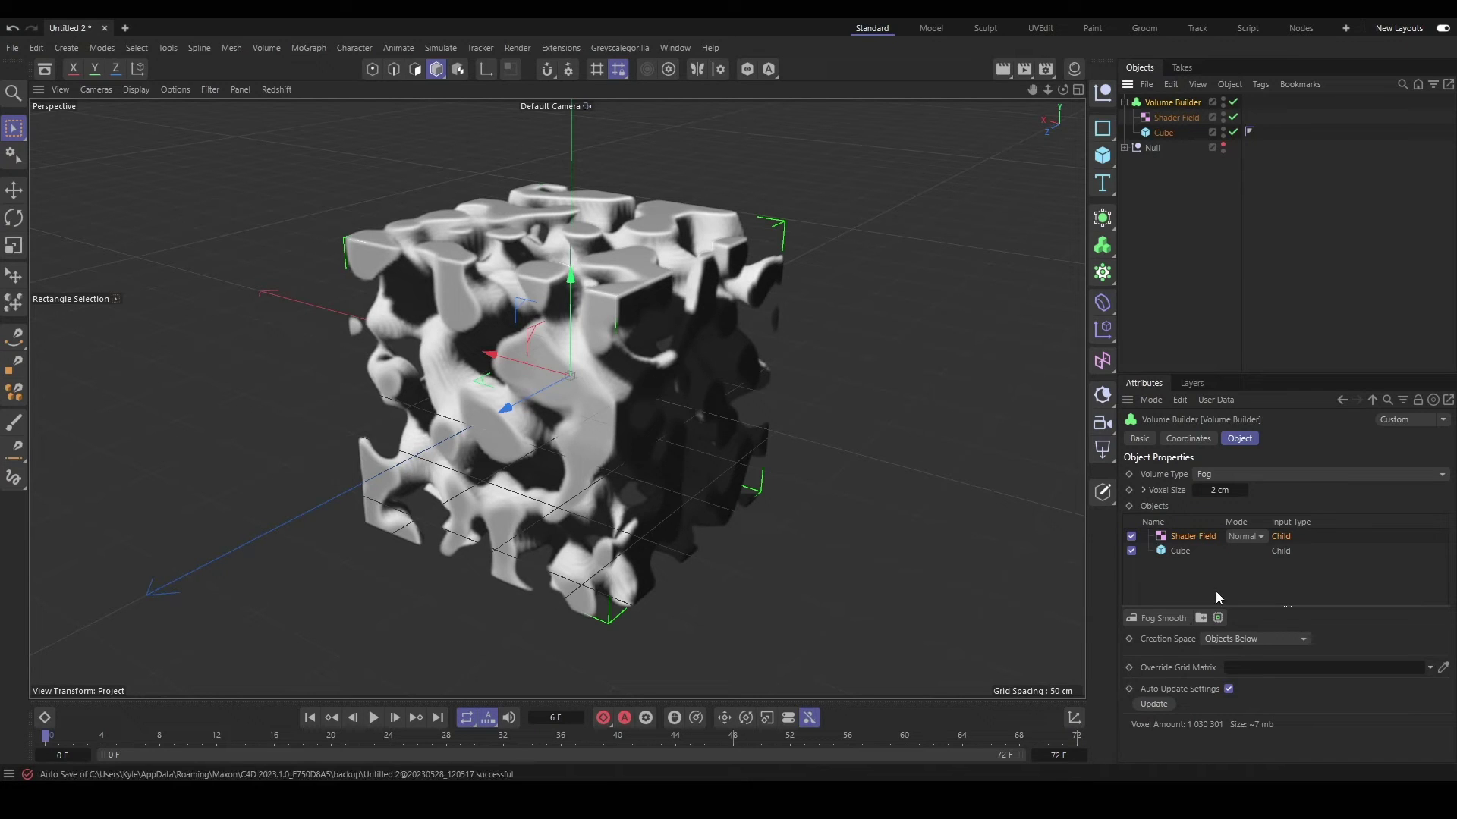
left_click(1162, 619)
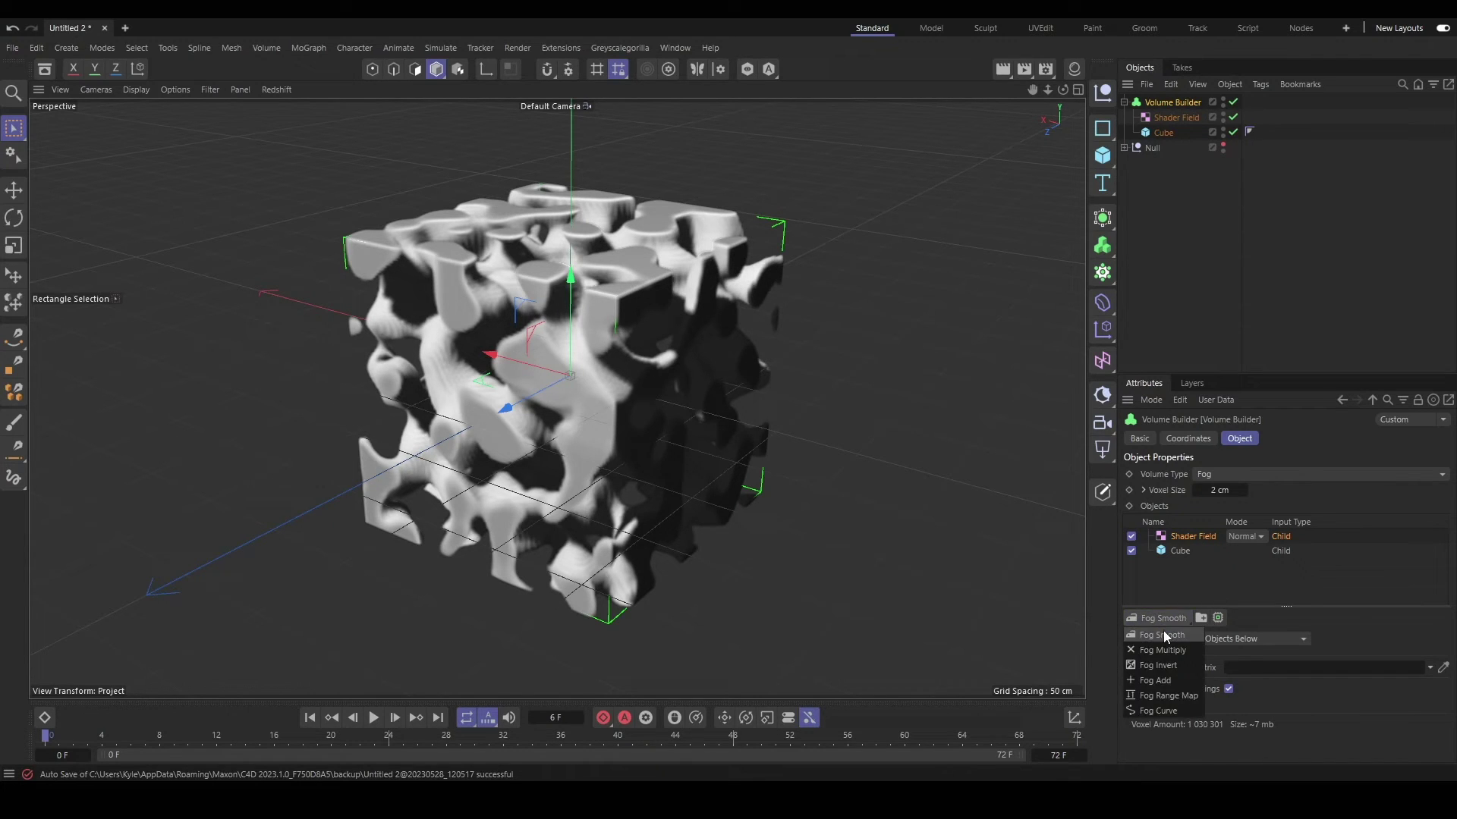
left_click(1163, 633)
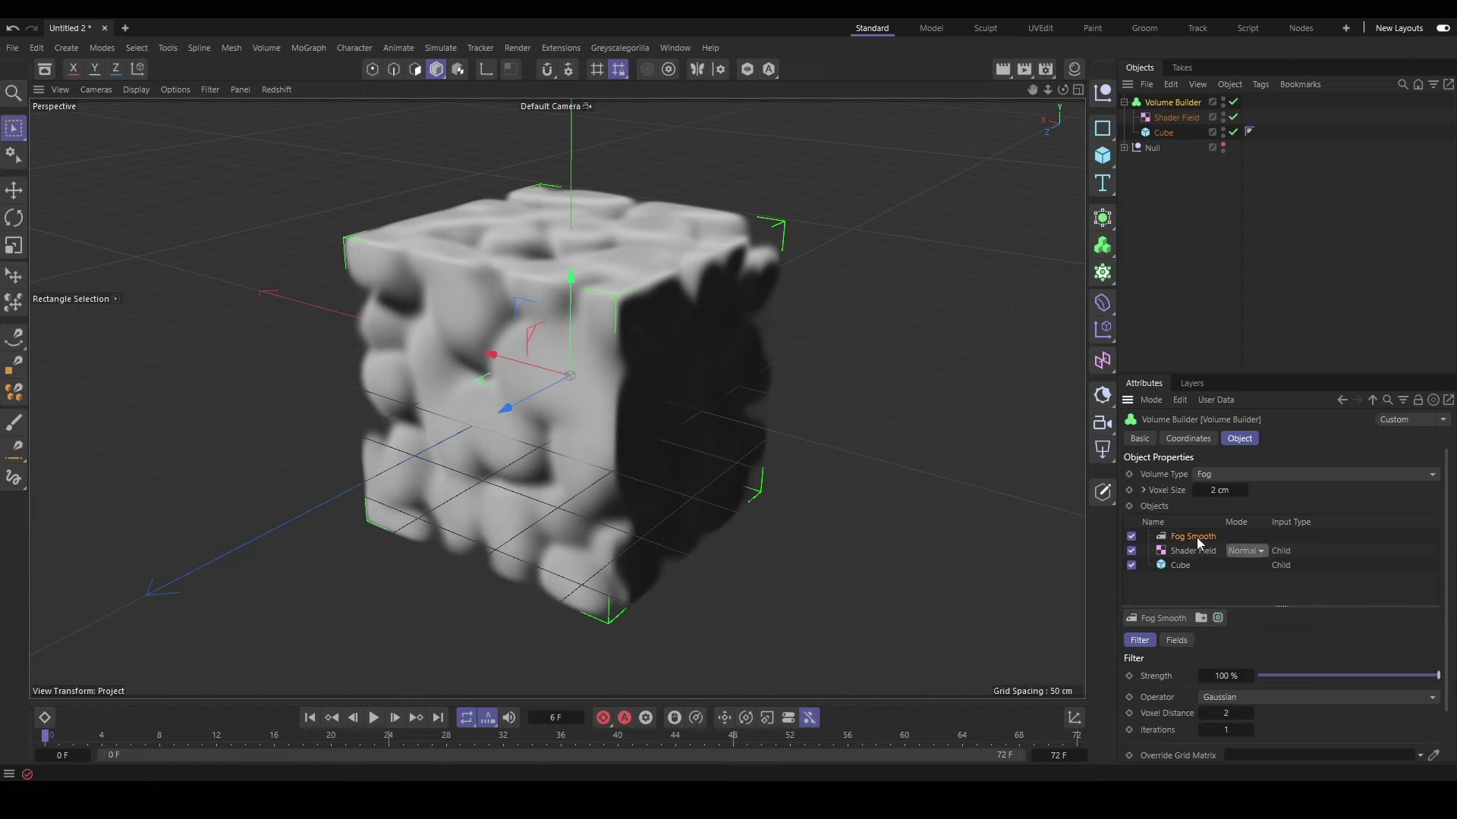
left_click_drag(1424, 676, 1388, 677)
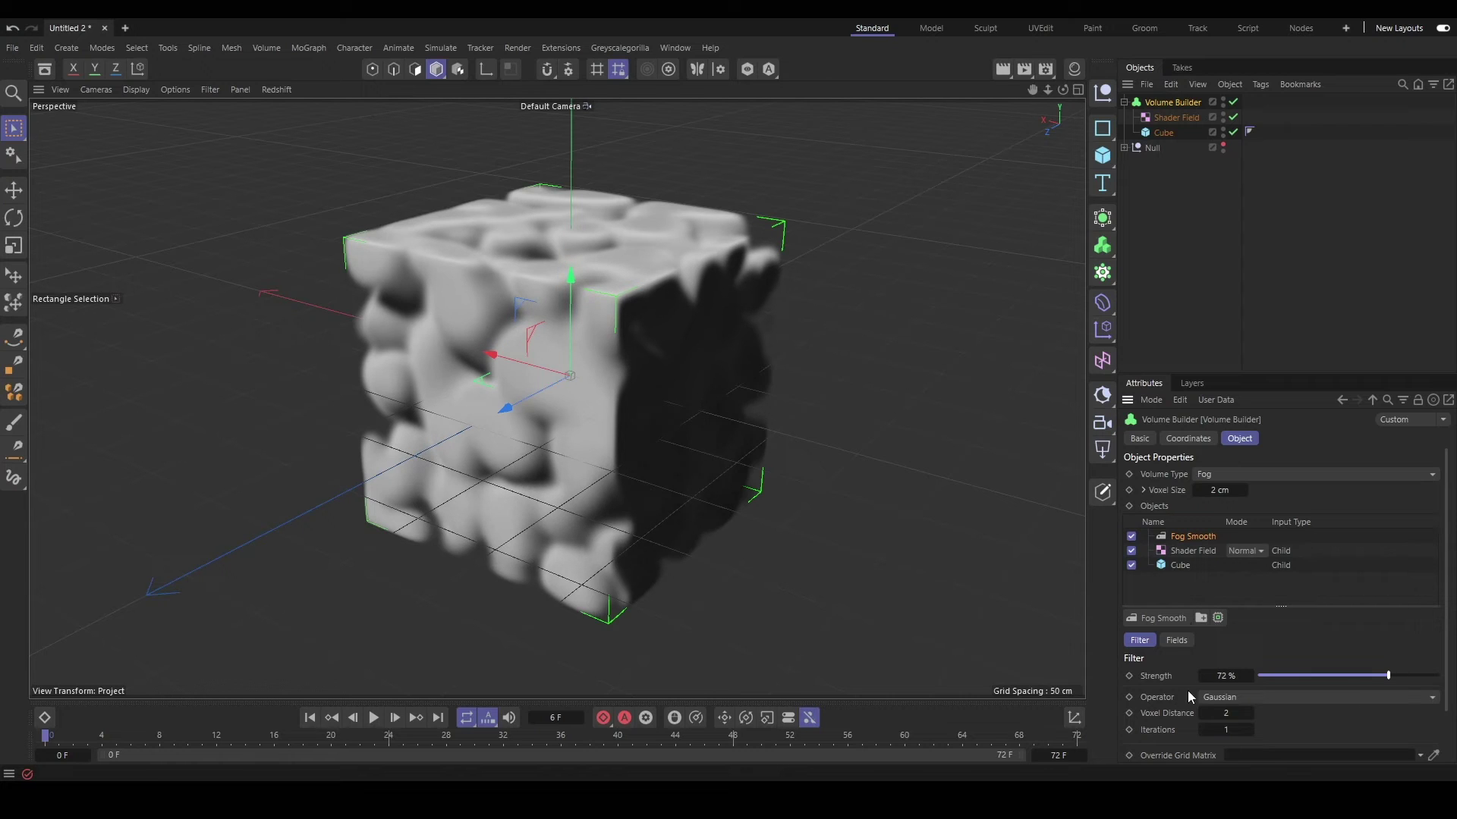
left_click(1177, 641)
Mask Fog Smooth with a Spherical Field moved up over the cube's top and sized to 195 cm.
scroll(1212, 698, "down", 2)
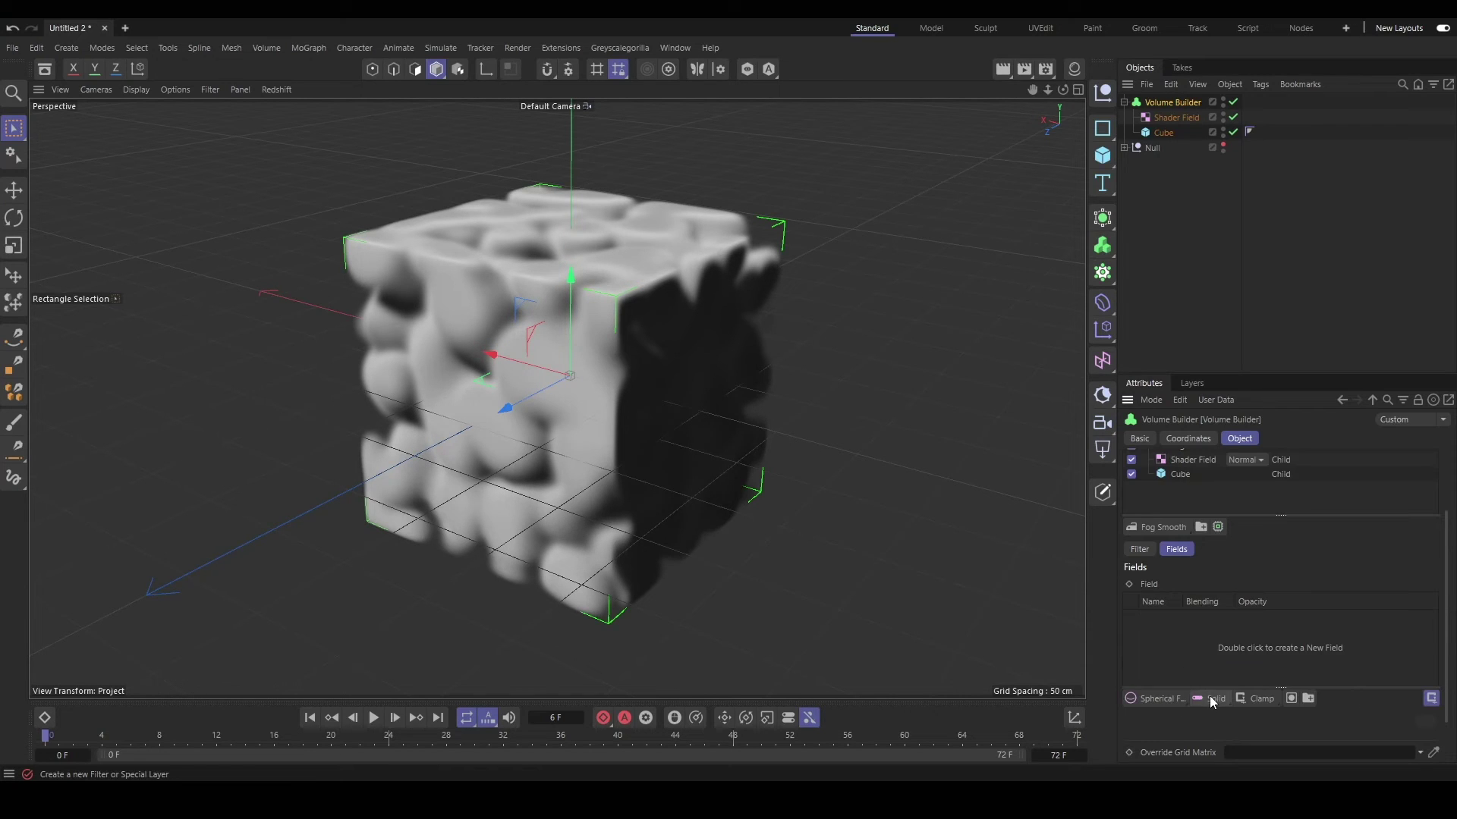
left_click(1162, 695)
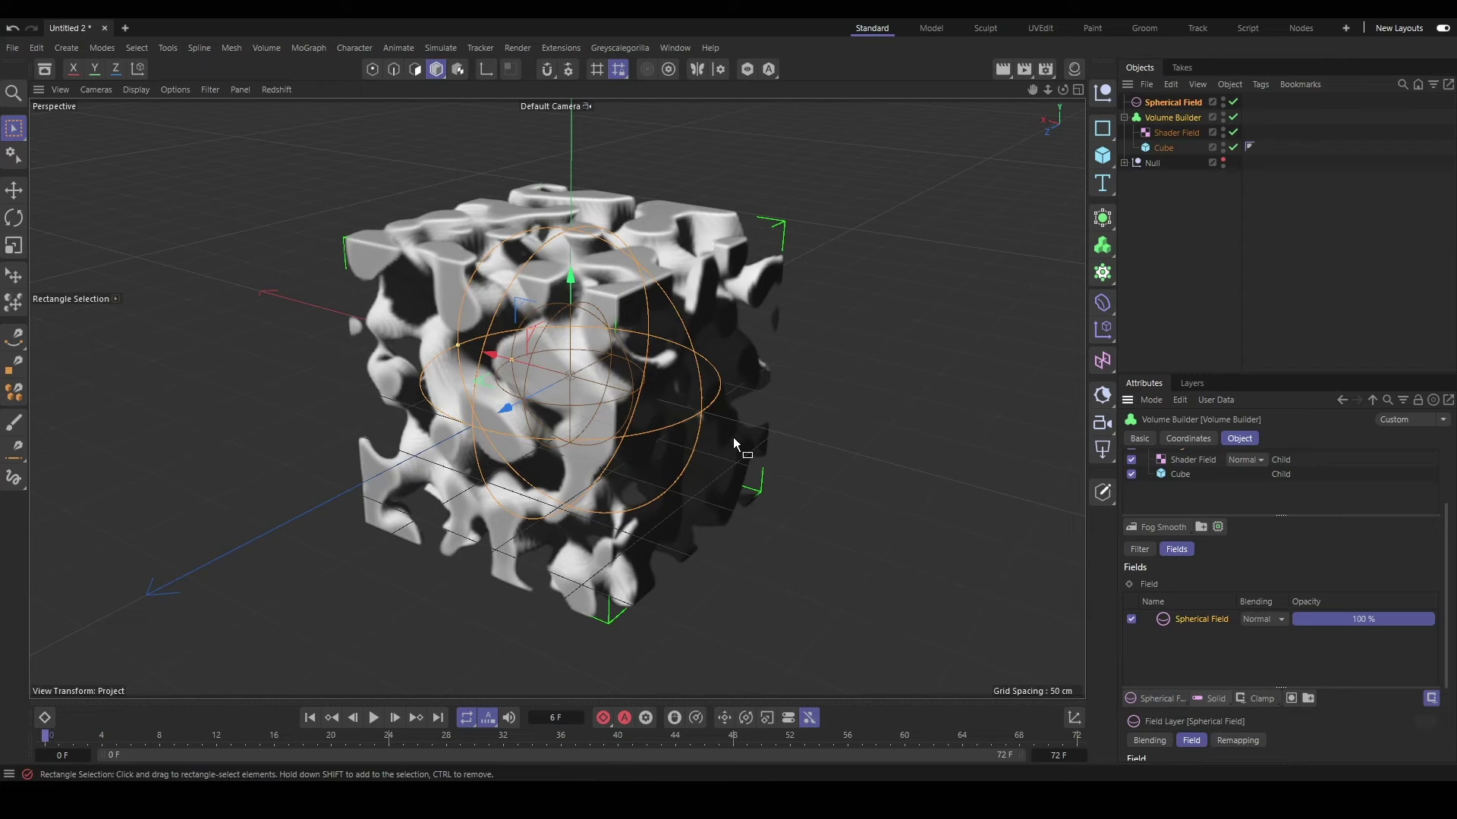
left_click_drag(581, 289, 590, 153)
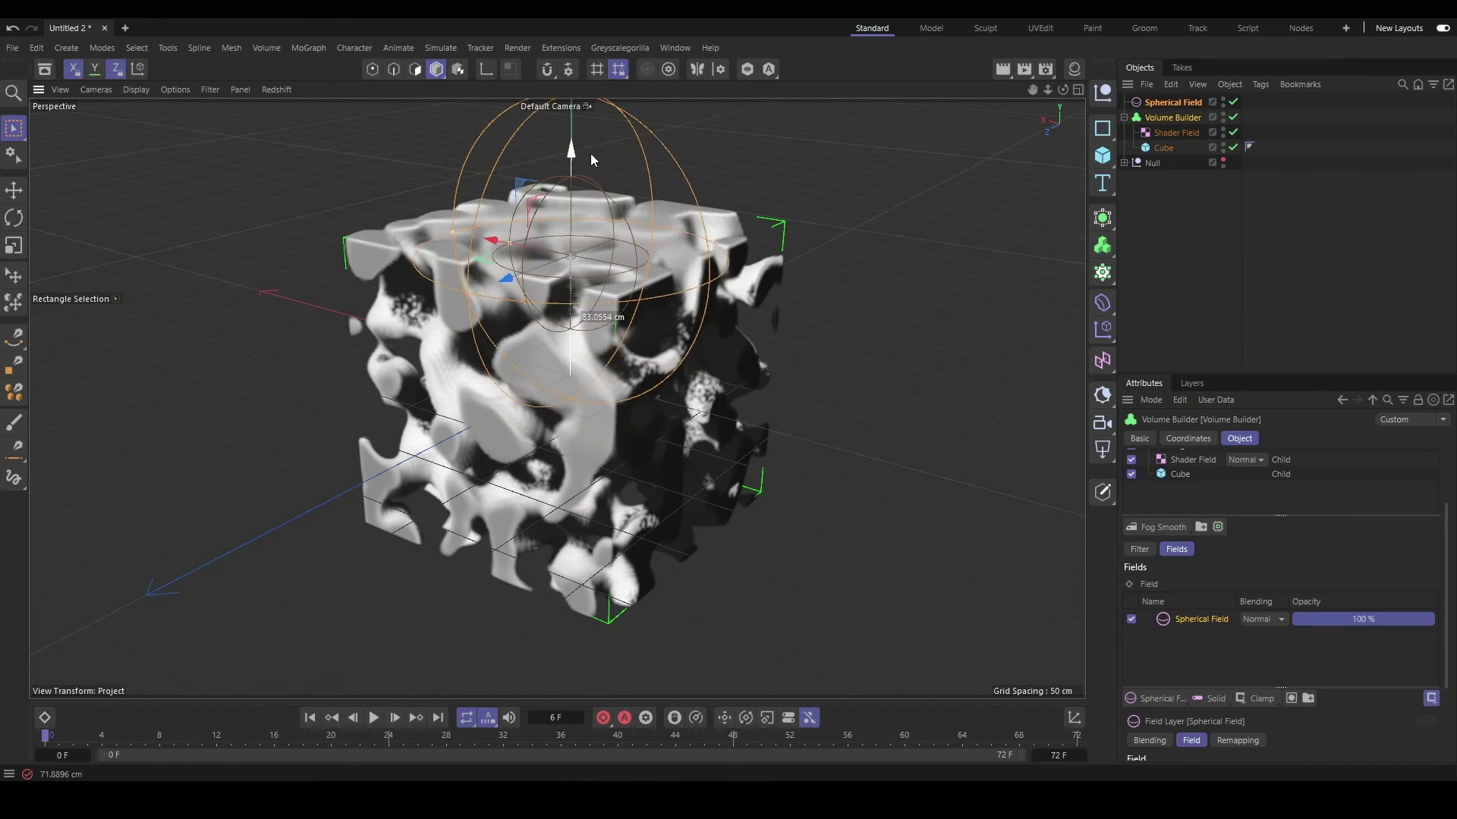
scroll(1219, 697, "down", 2)
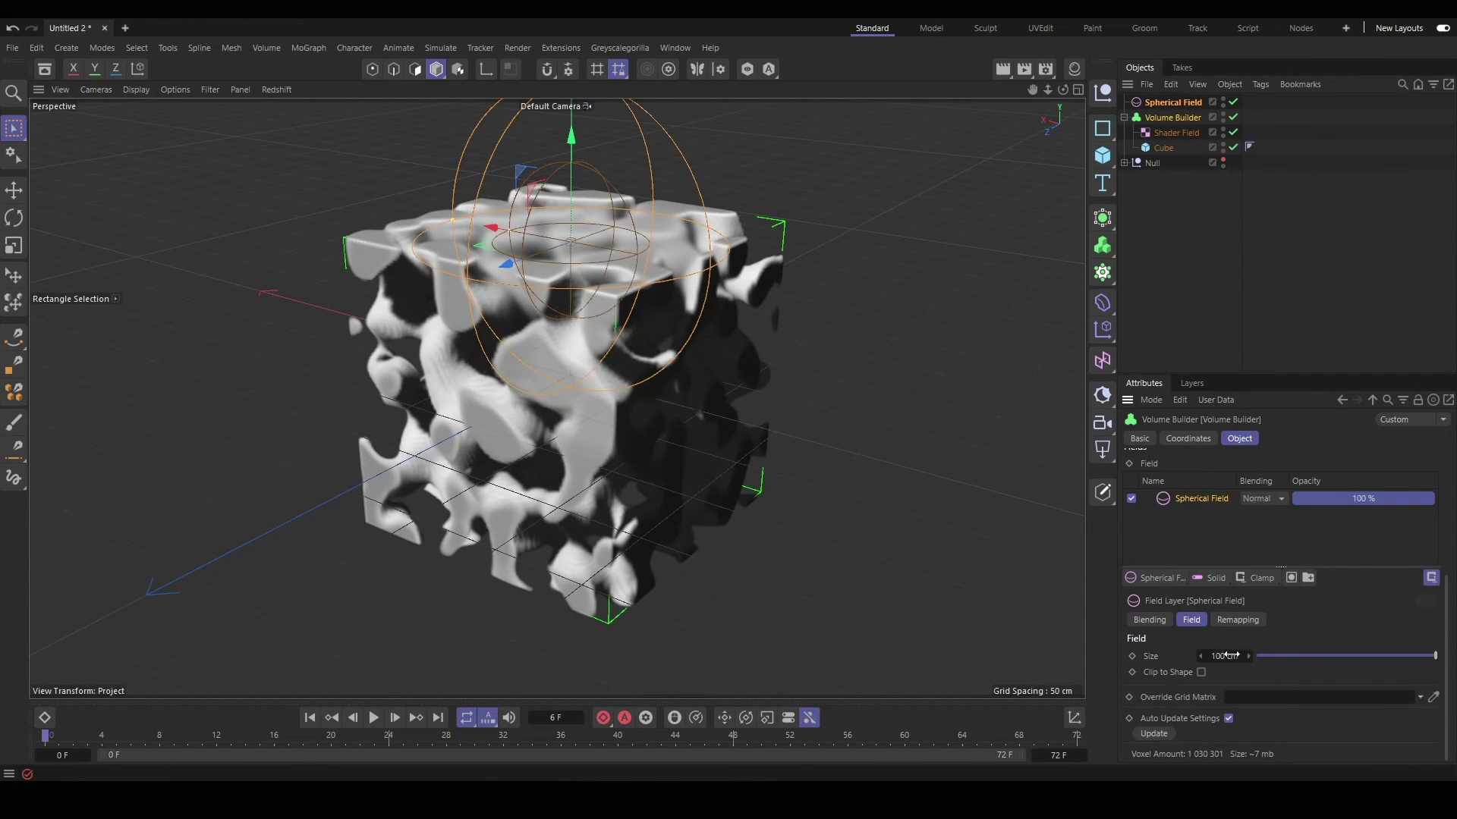
left_click_drag(1229, 655, 1290, 655)
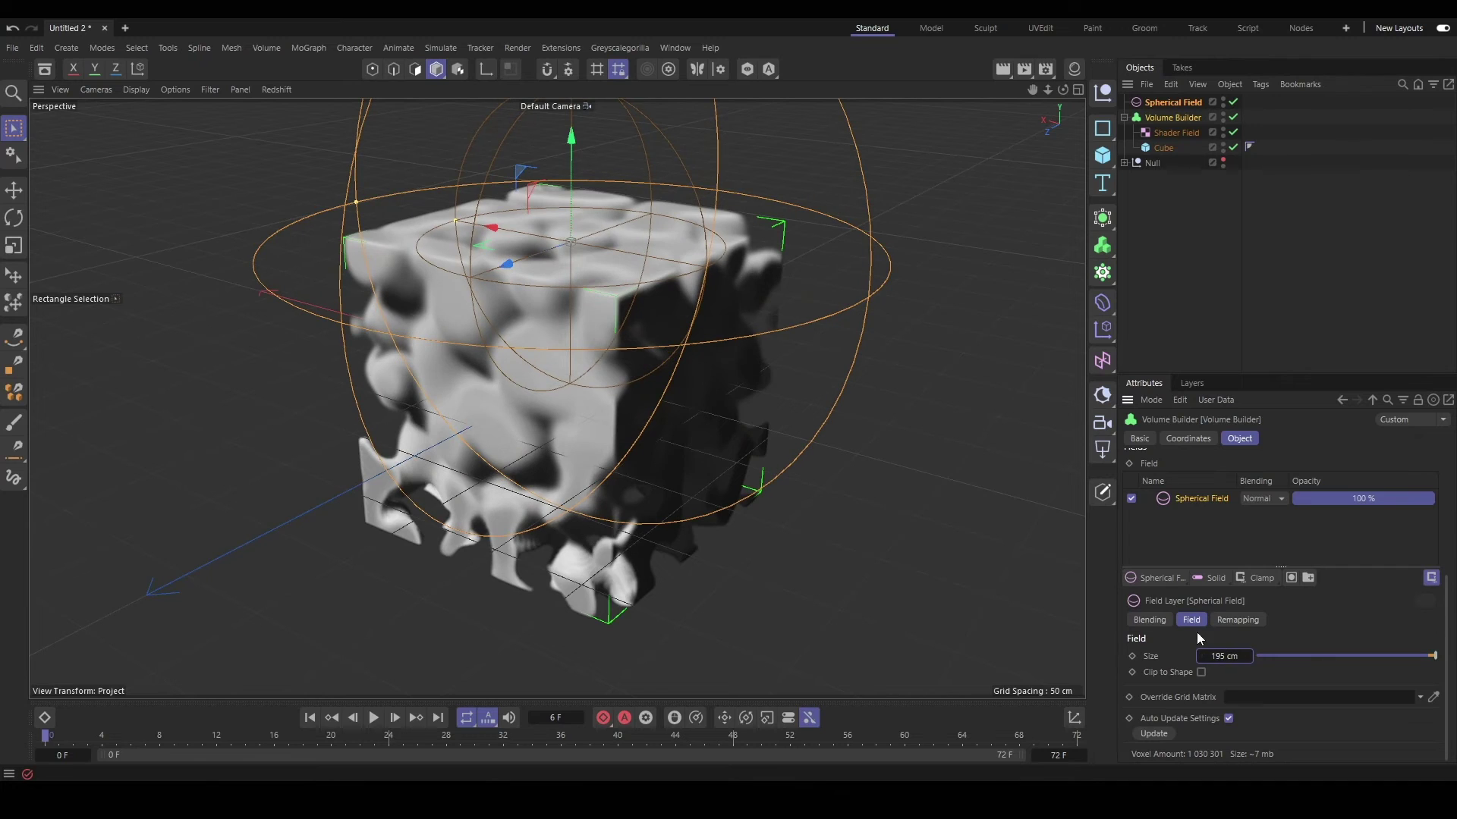
Wrap the Volume Builder in a Volume Mesher and set Voxel Range Threshold to 4%.
left_click(1165, 120)
left_click(1102, 245)
left_click(1184, 293)
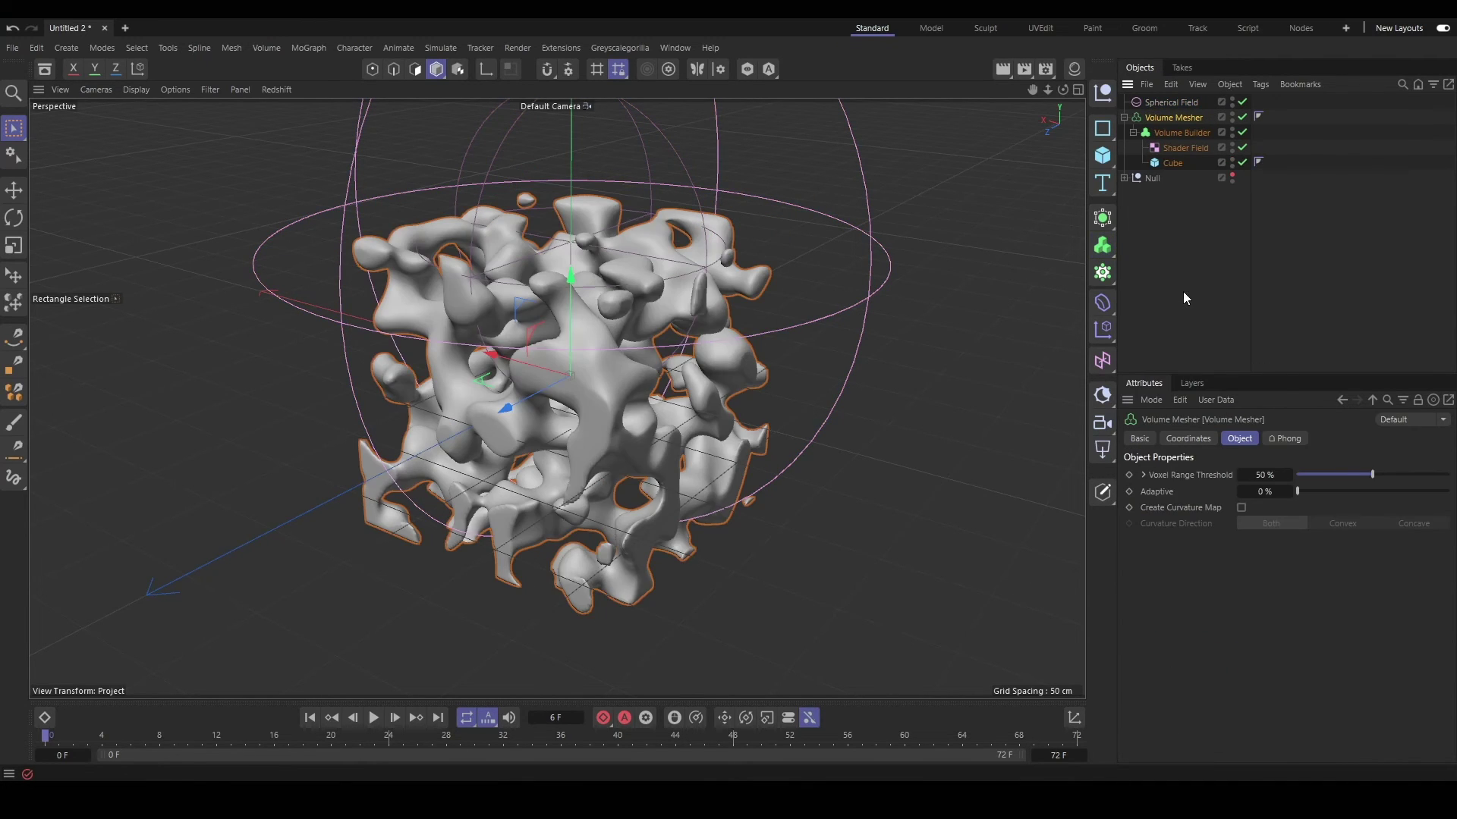
left_click_drag(1372, 476, 1304, 471)
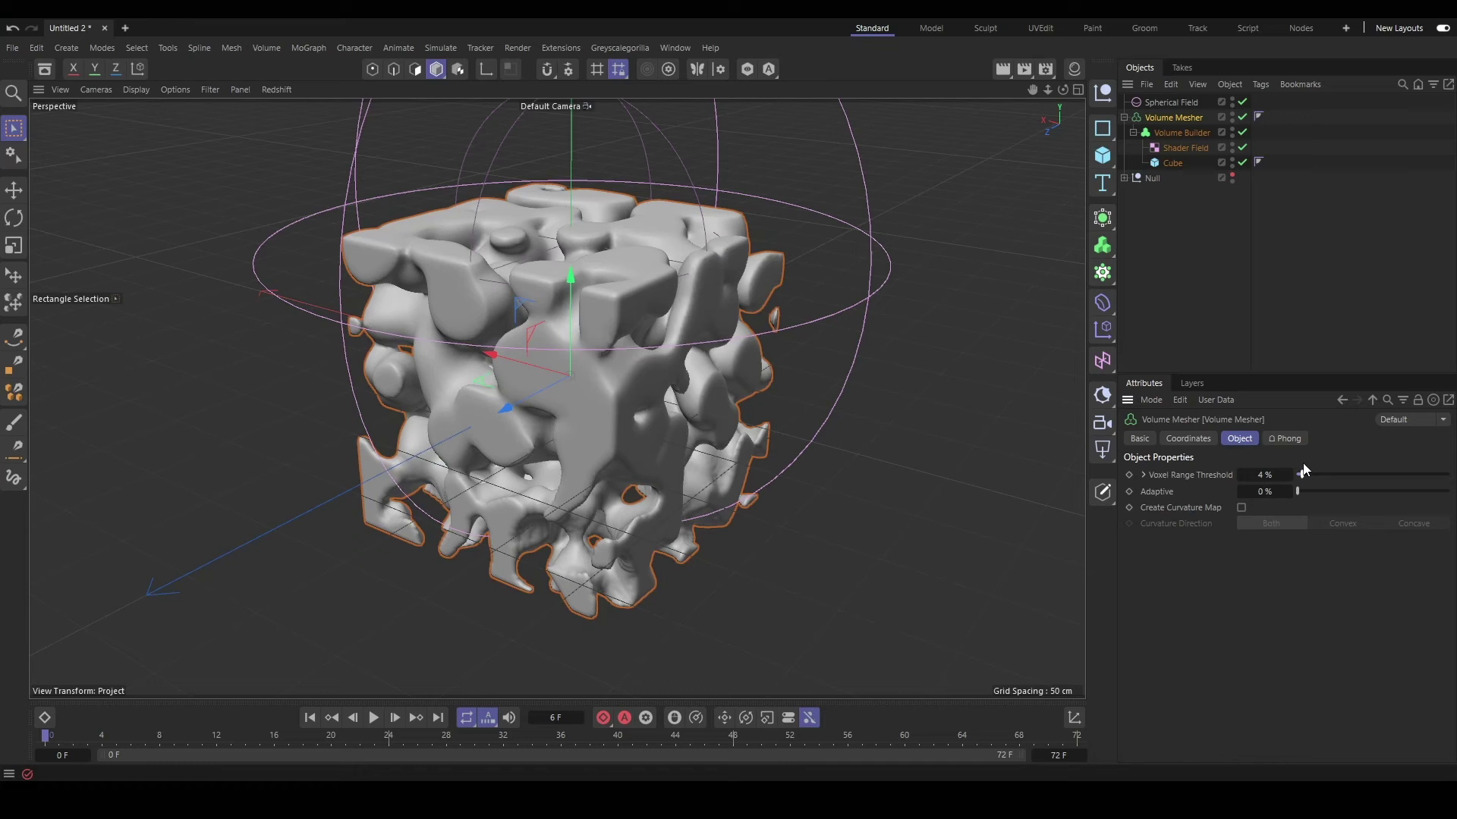